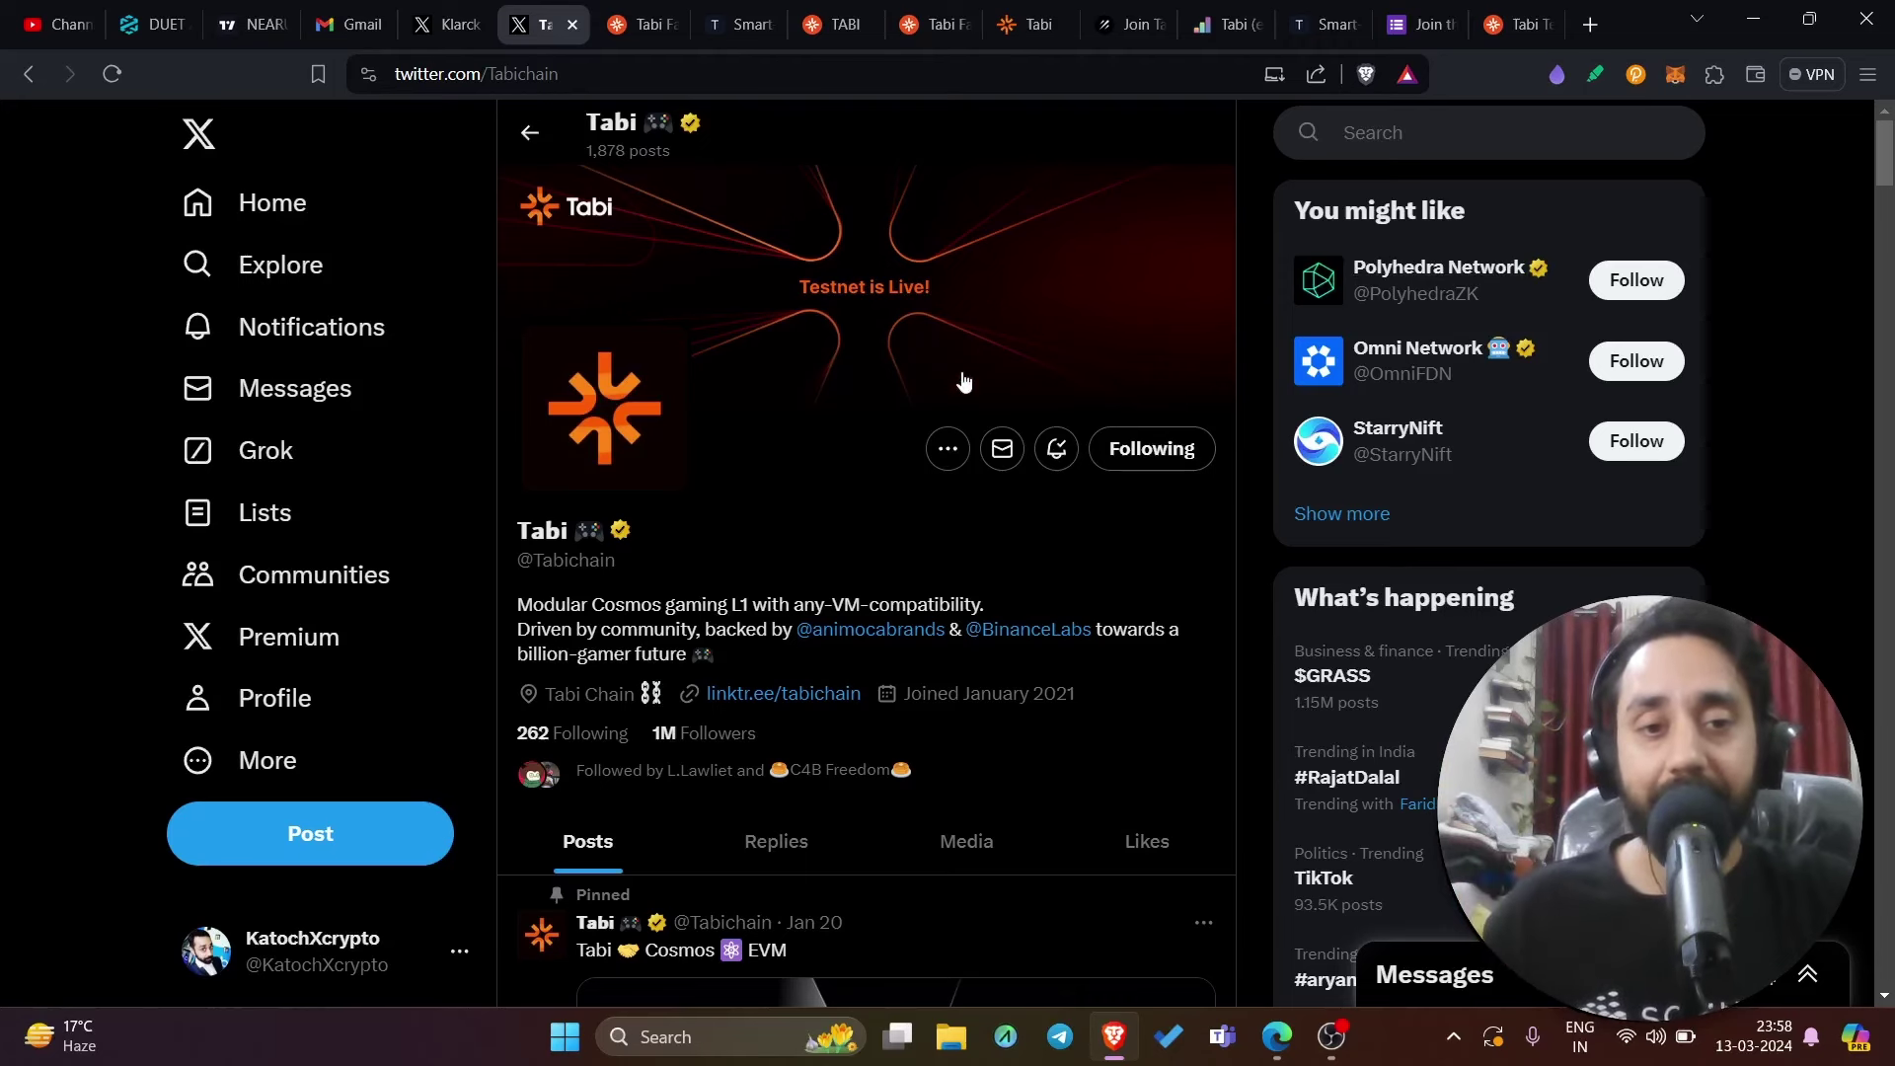
Step: Scroll the Tabi profile on X down to the pinned 'Tabi 🤝 Cosmos ⚛️ EVM' post
scroll(903, 444, down, 2)
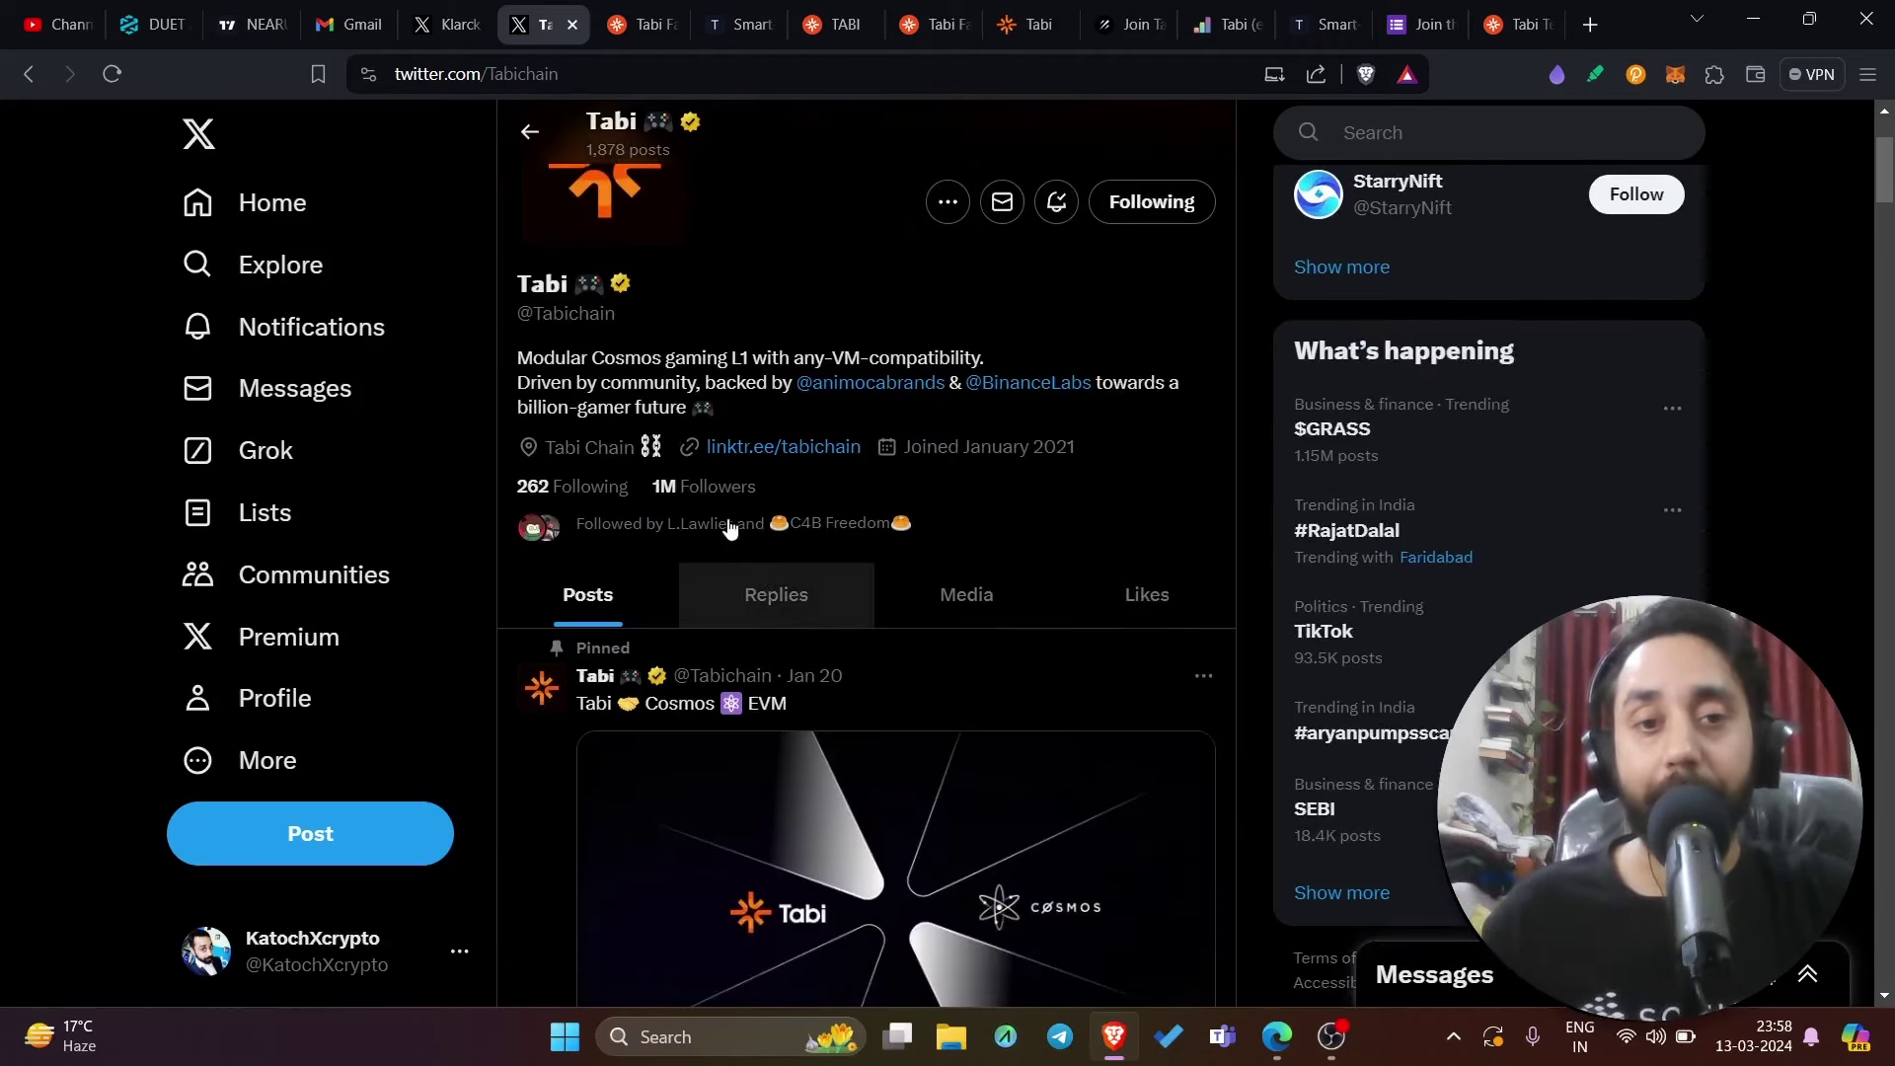
scroll(980, 465, down, 3)
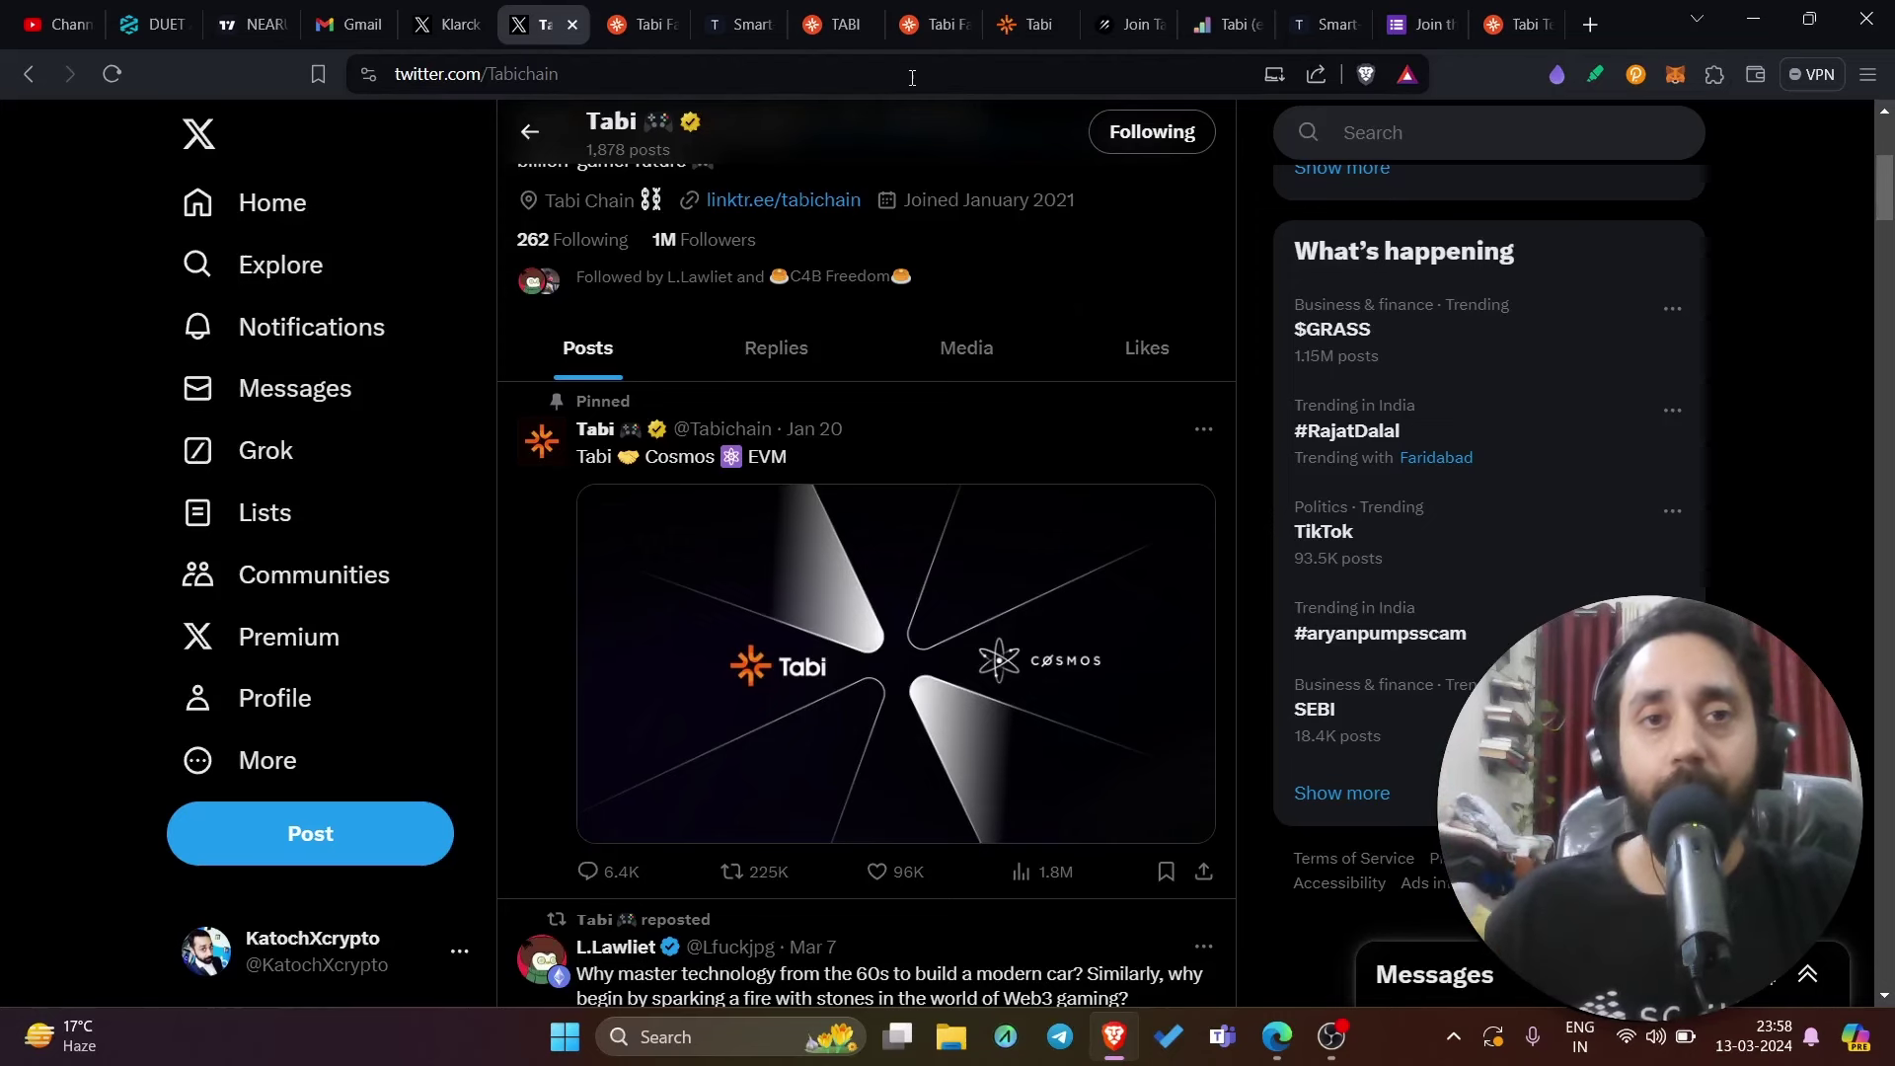
Step: Switch to the Tabi Testnet Faucet and confirm in MetaMask that the wallet holds 3.4469 TABI
click(636, 33)
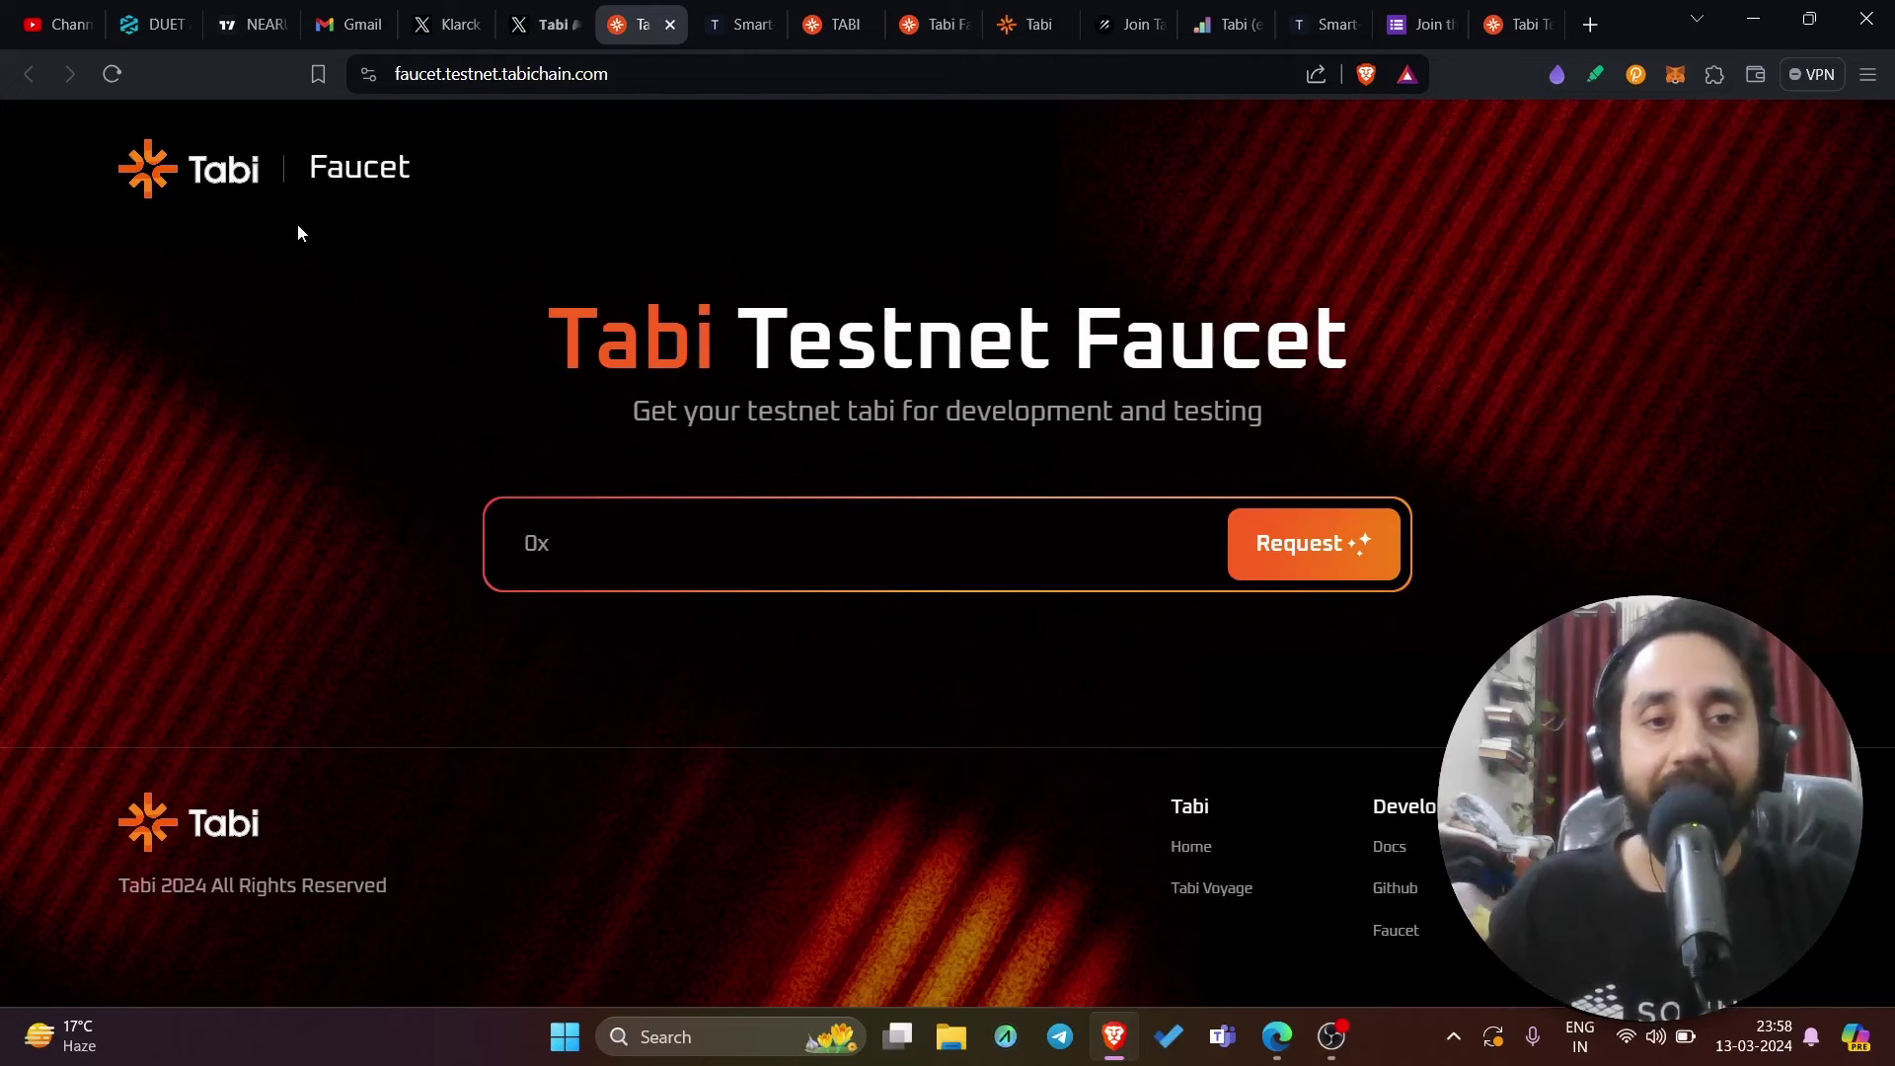
click(647, 553)
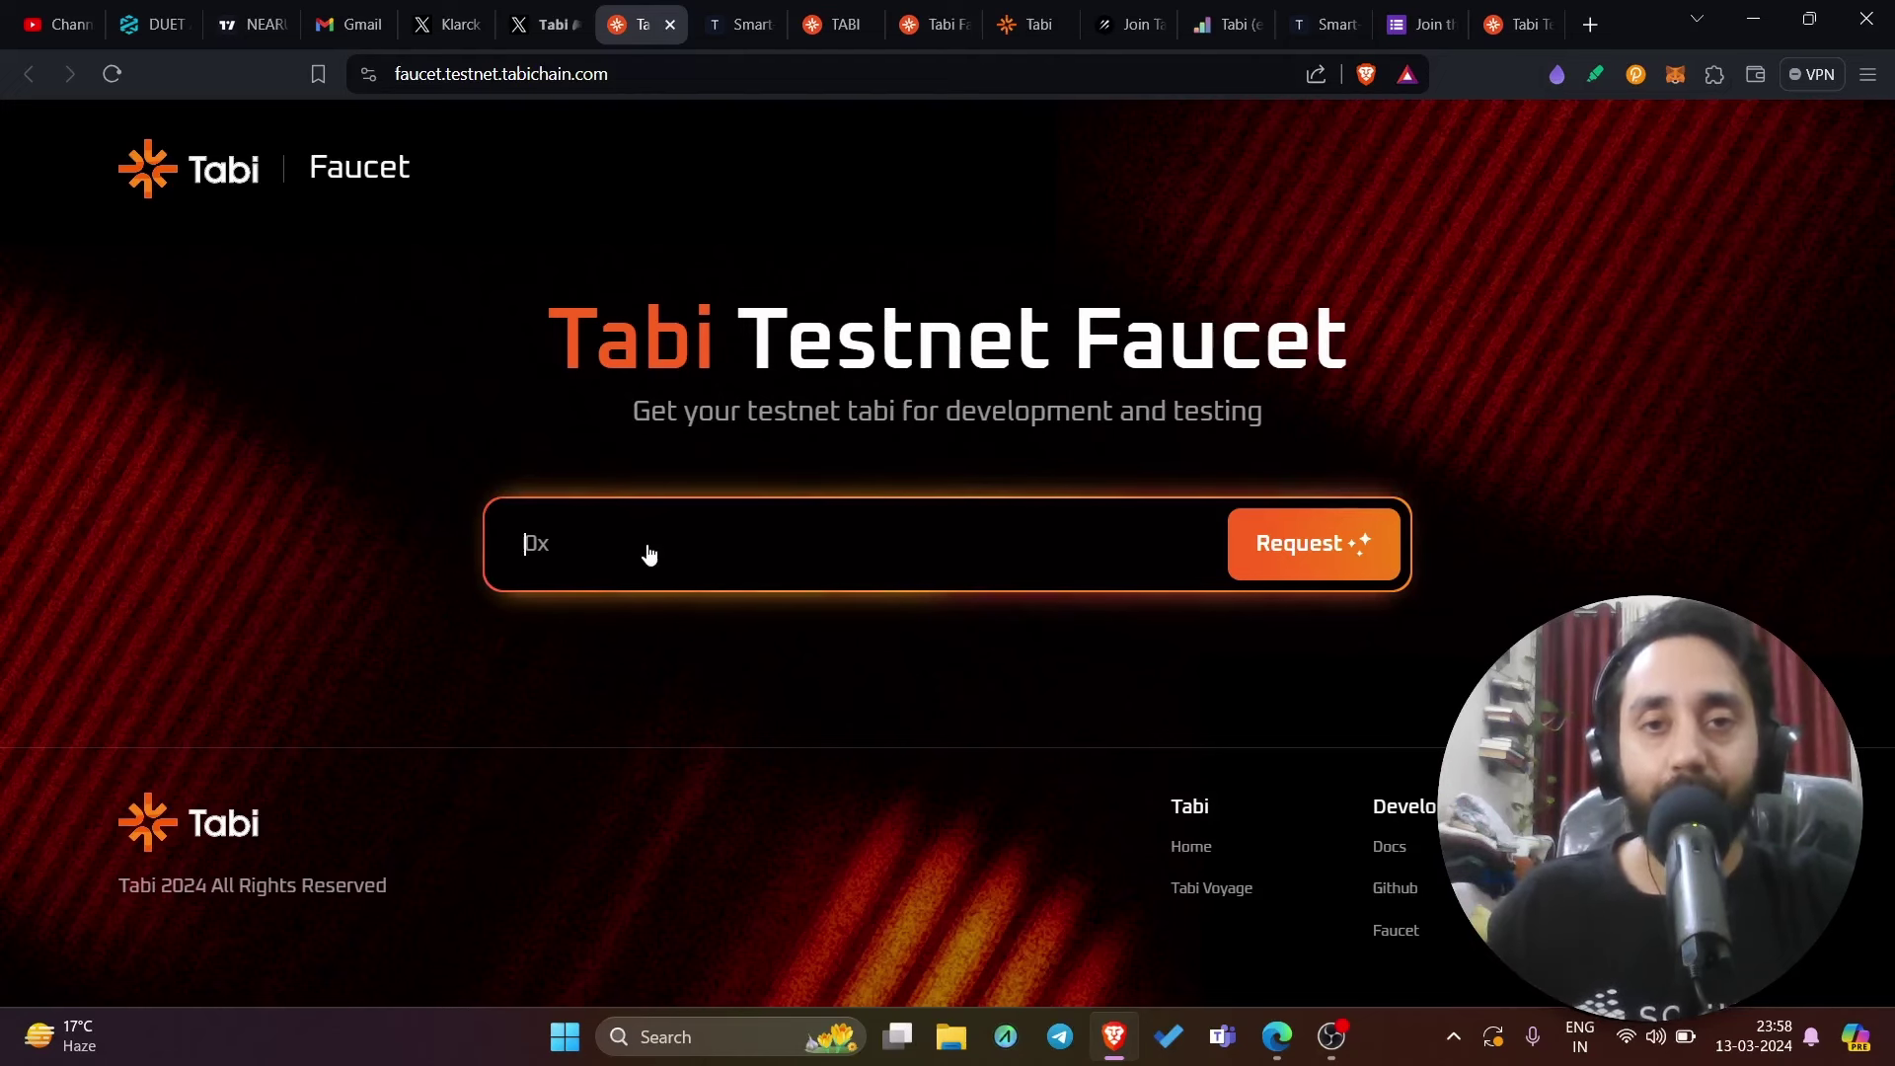
click(1022, 402)
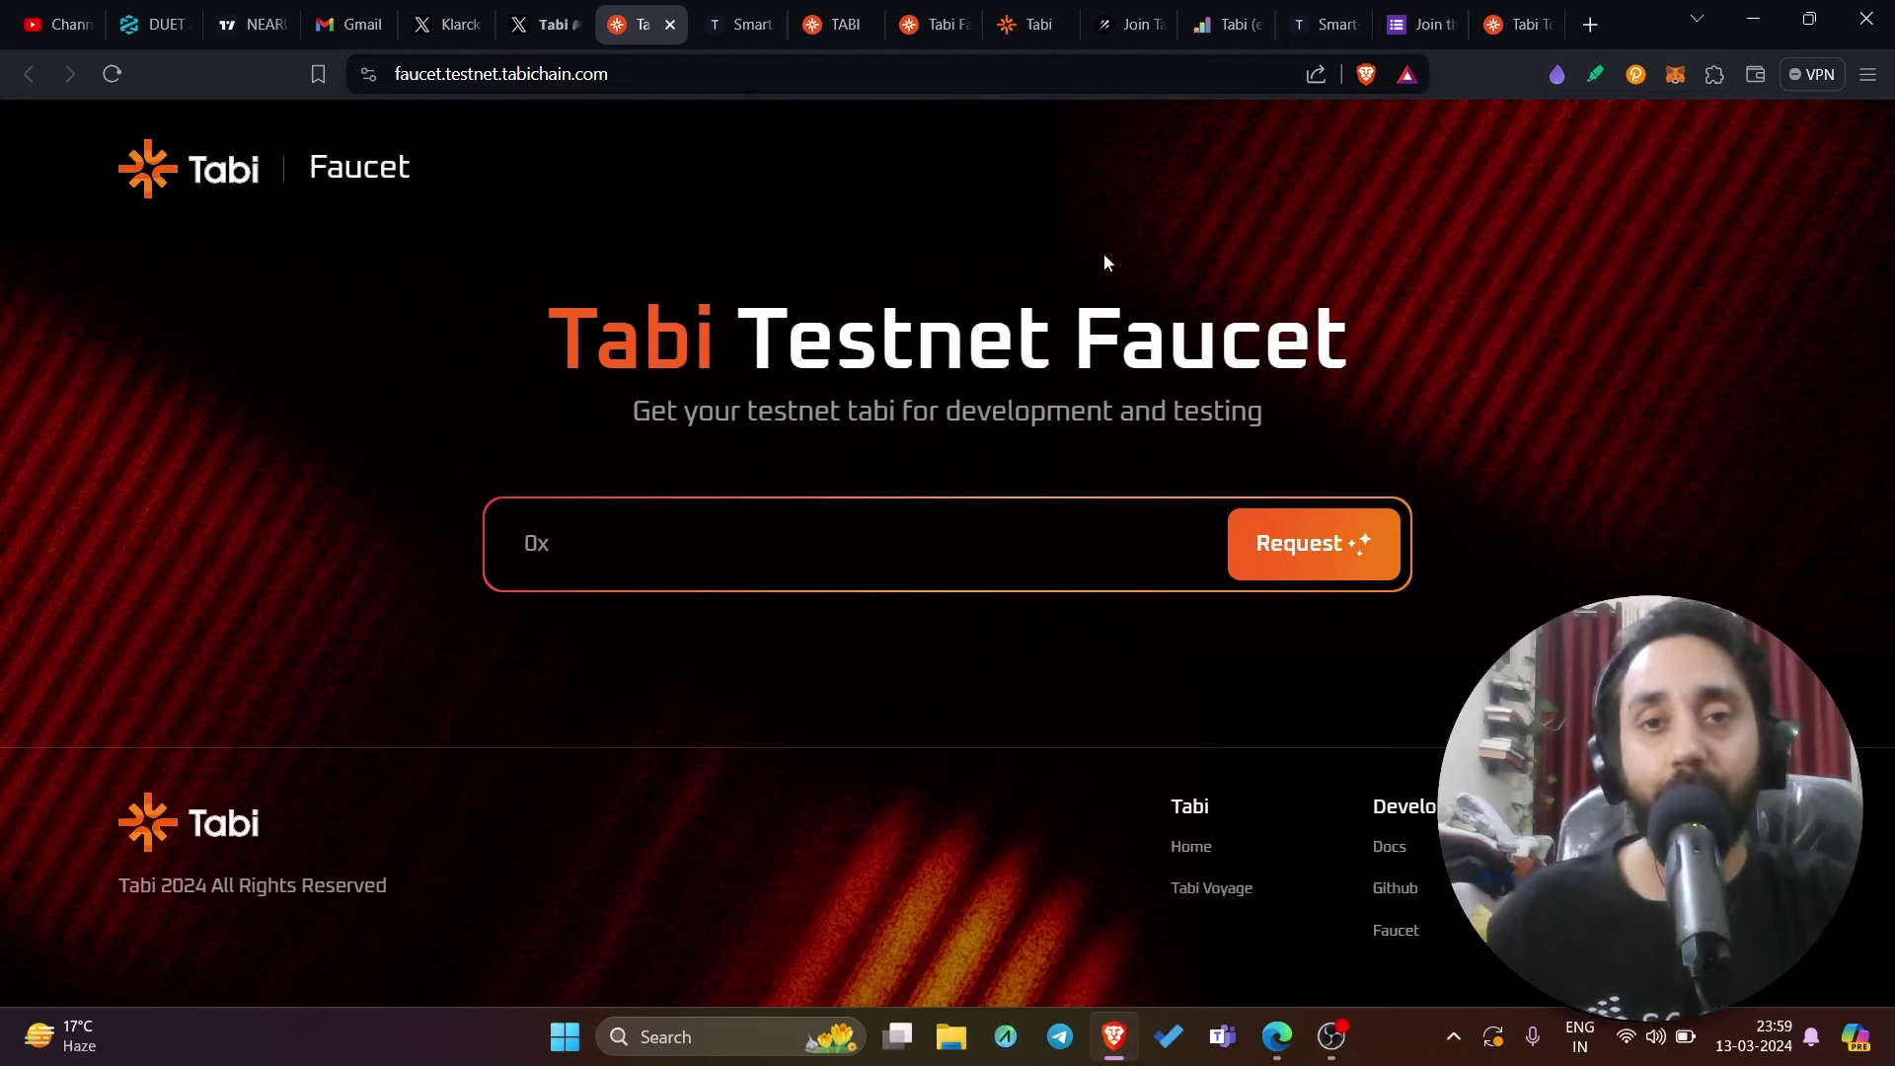
key(alt+shift+m)
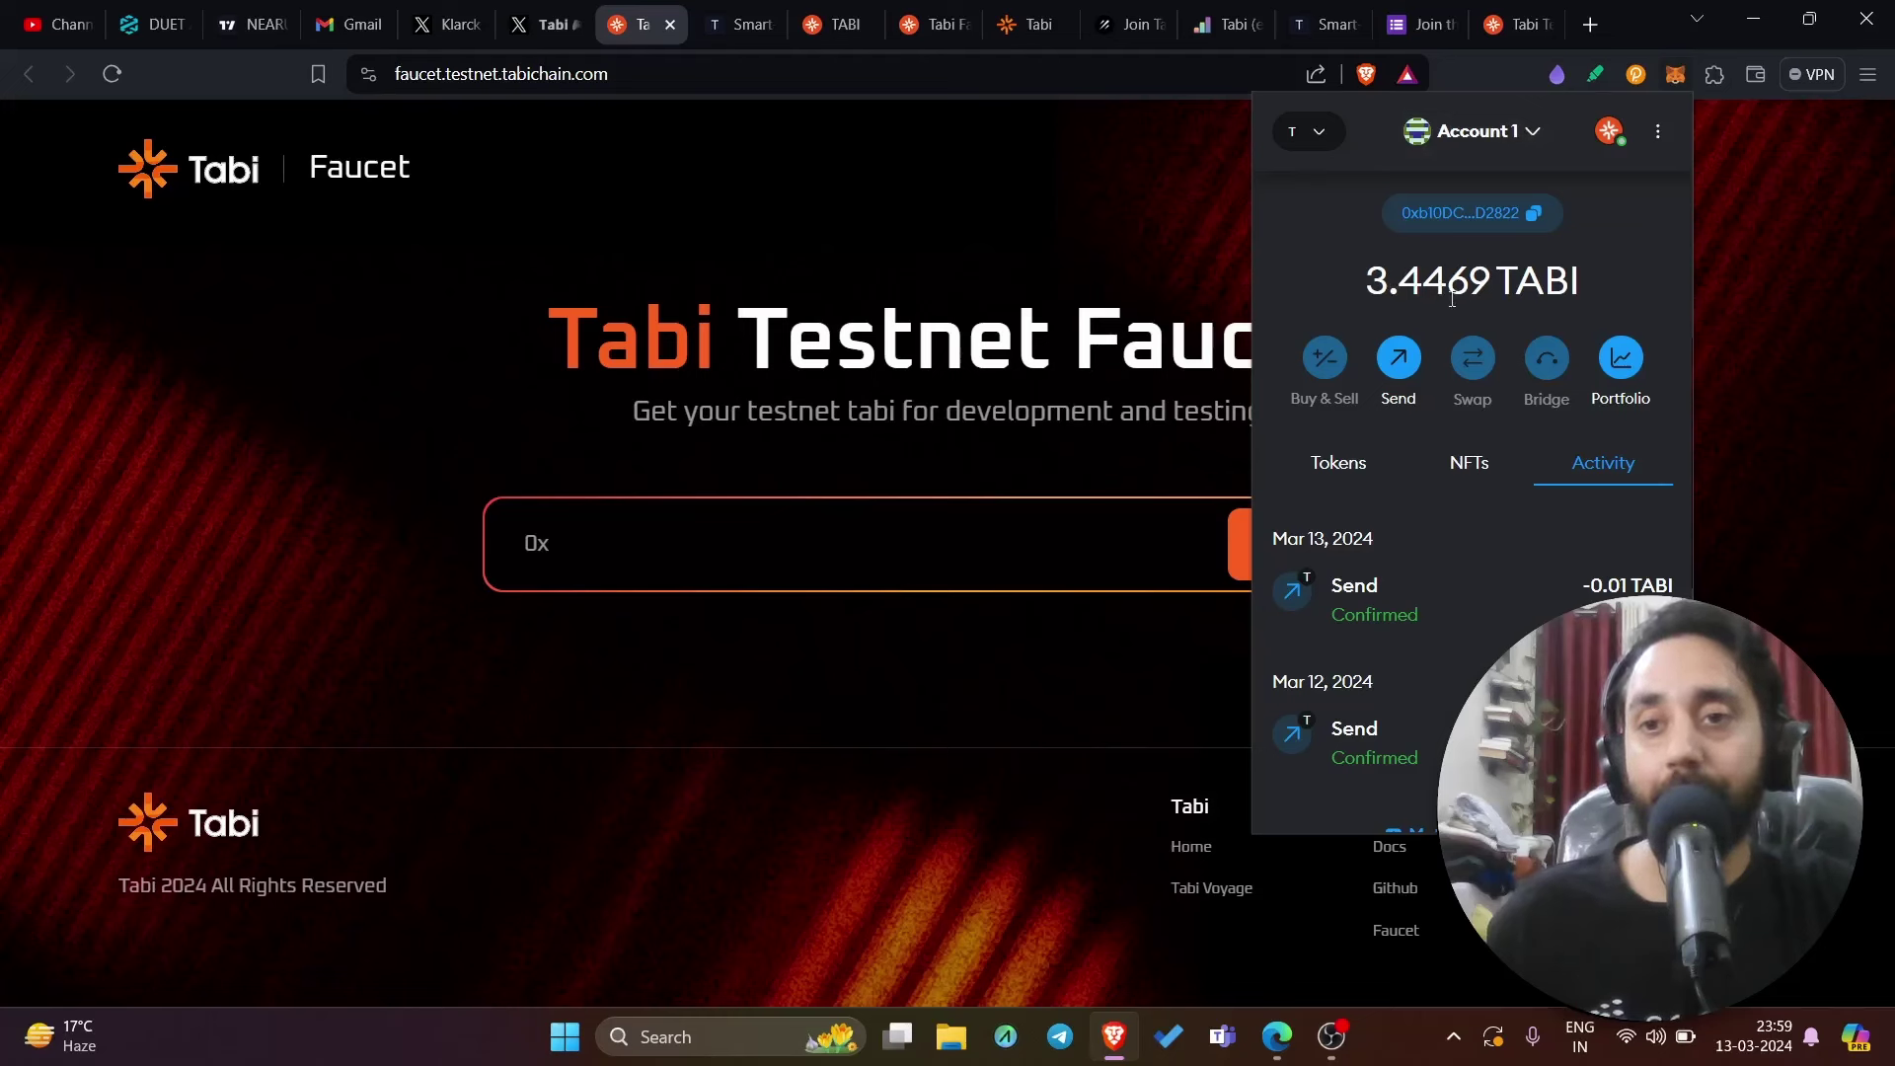
click(1038, 204)
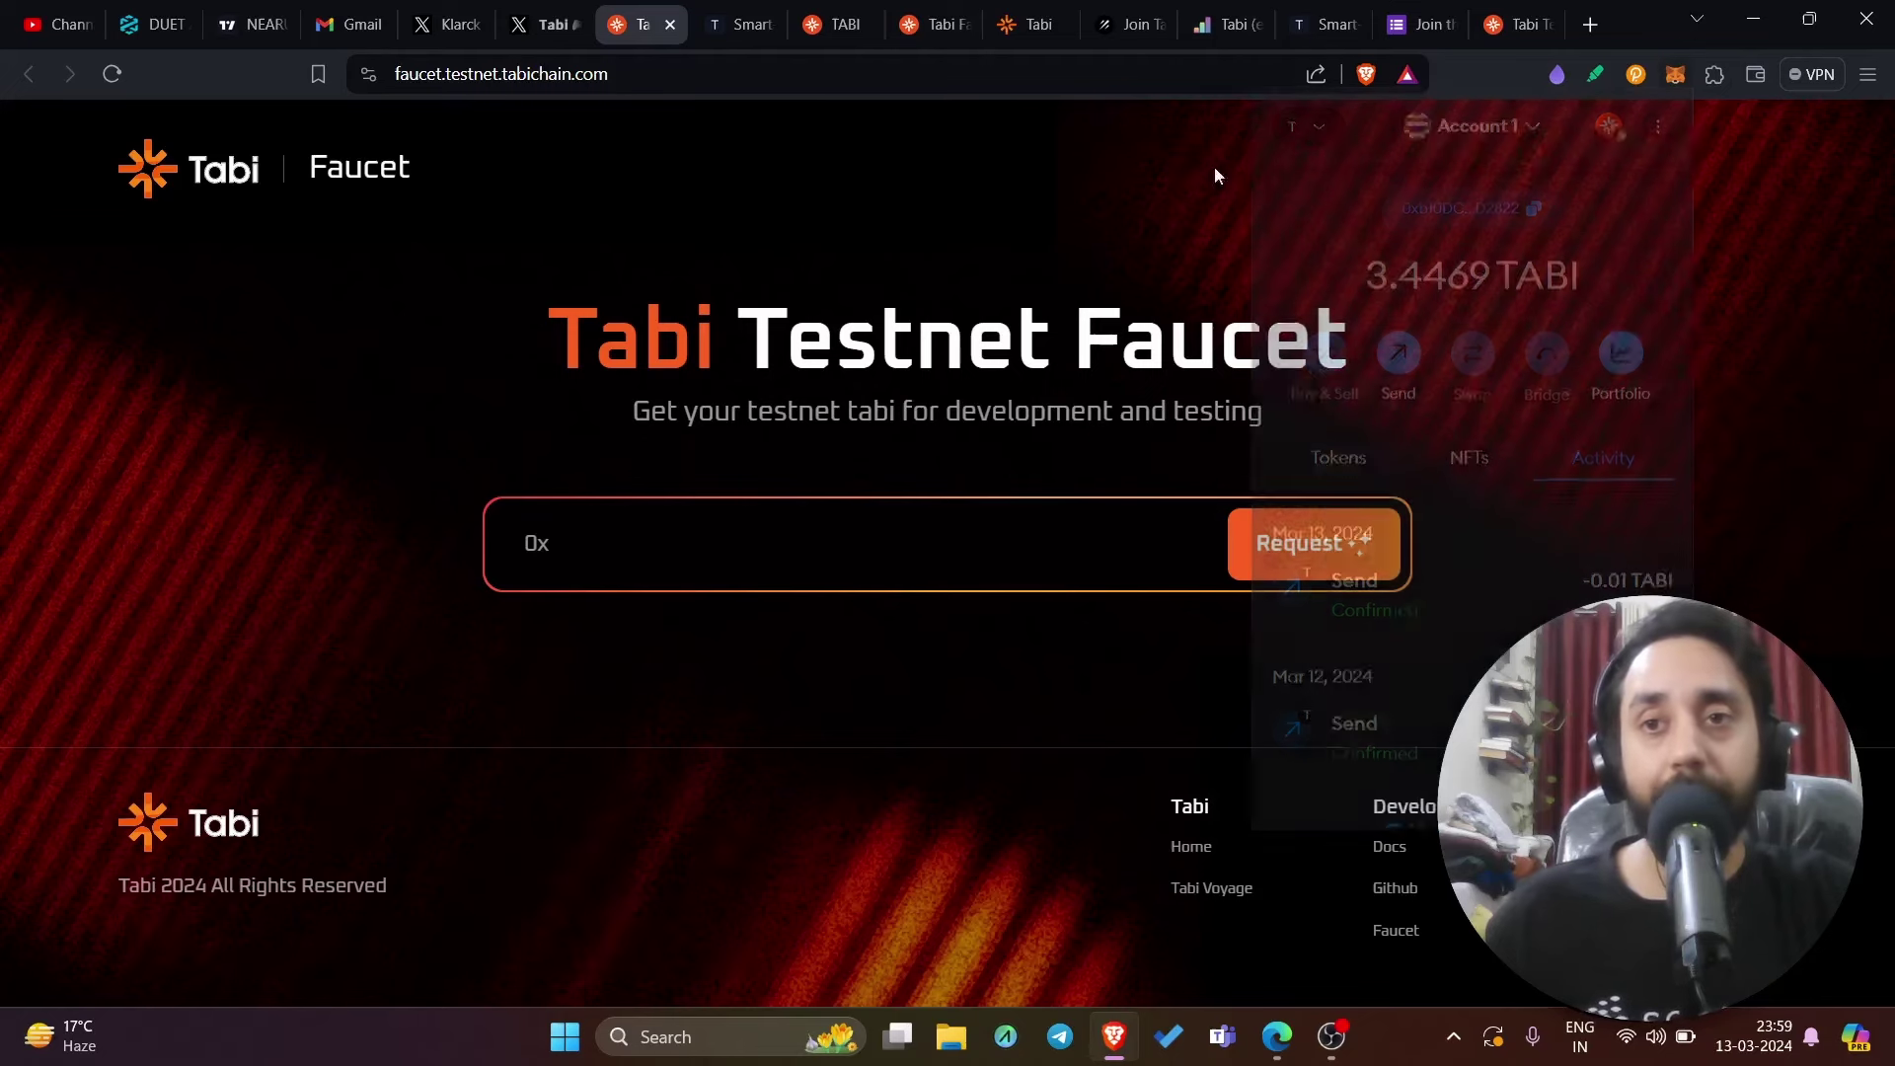
Step: Open testnet.tabiscan.com and scroll to the latest blocks and the 1 TABI coin transfers
click(1501, 29)
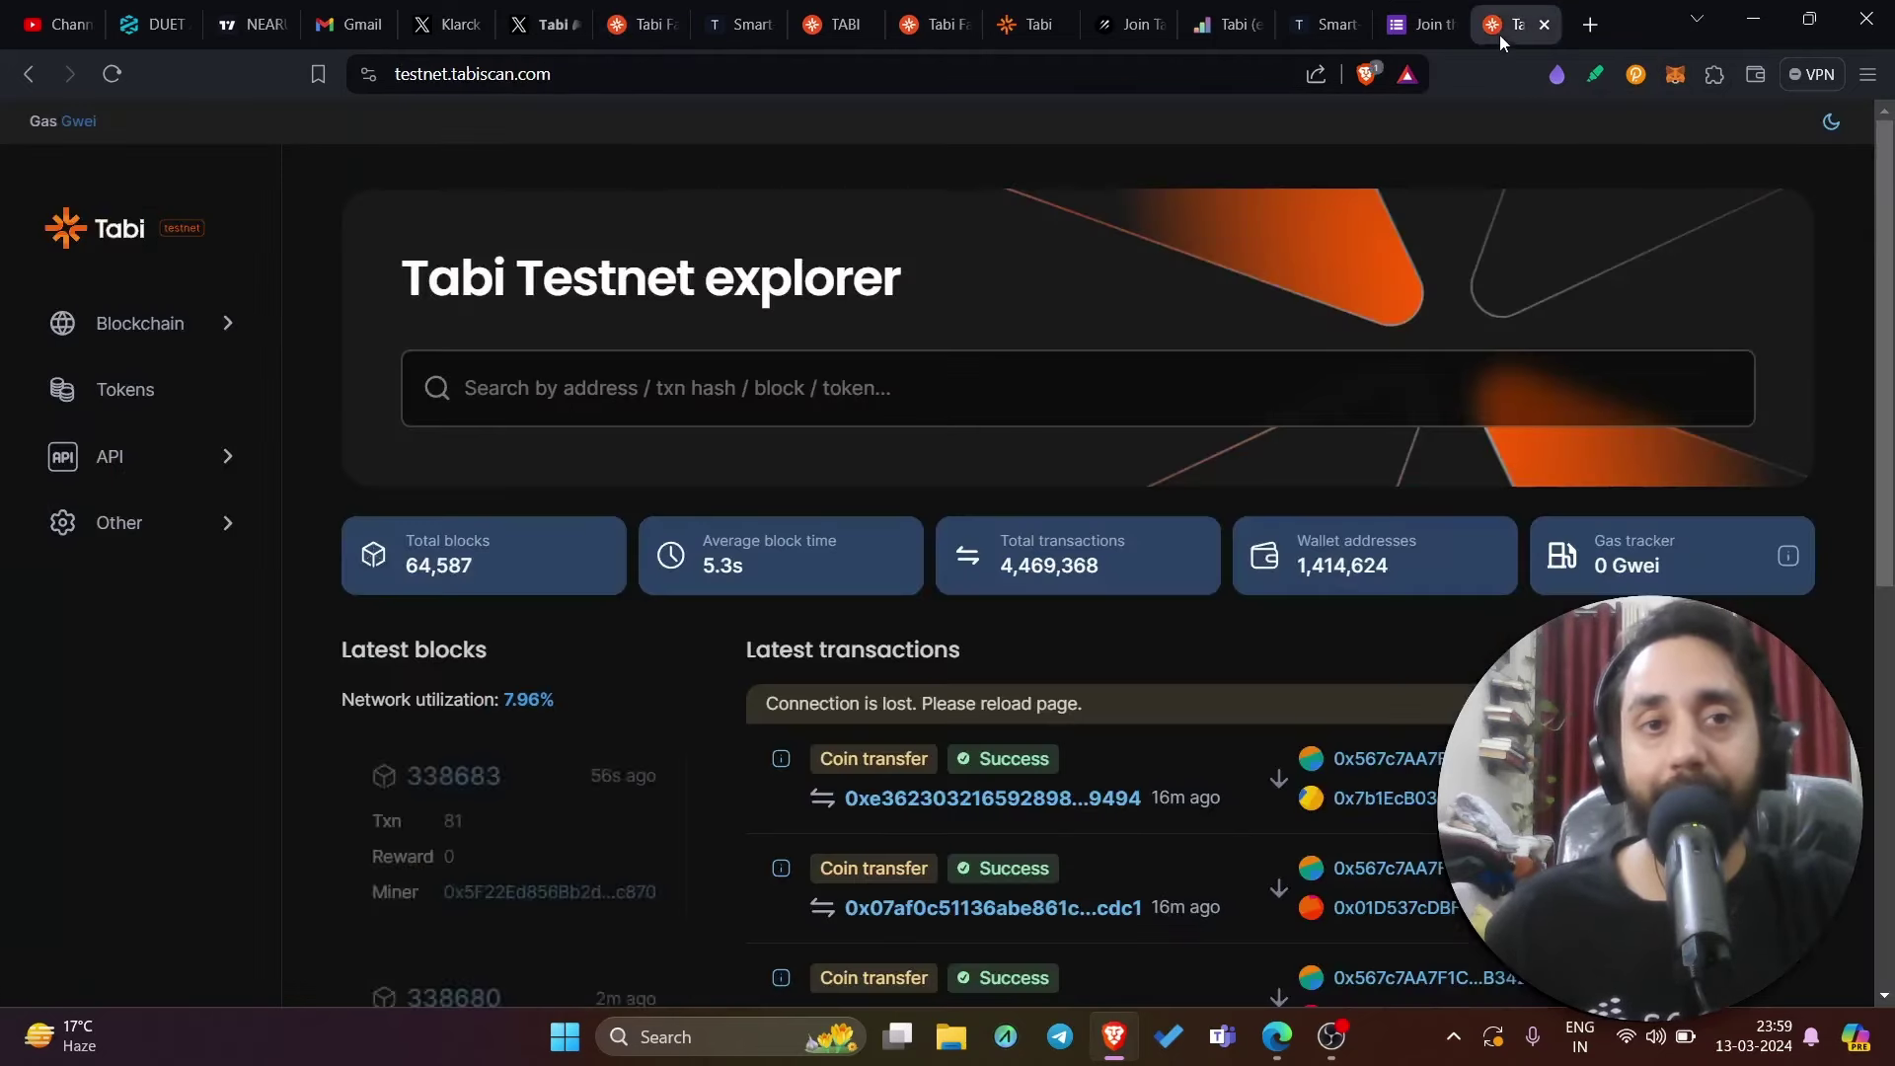
click(587, 75)
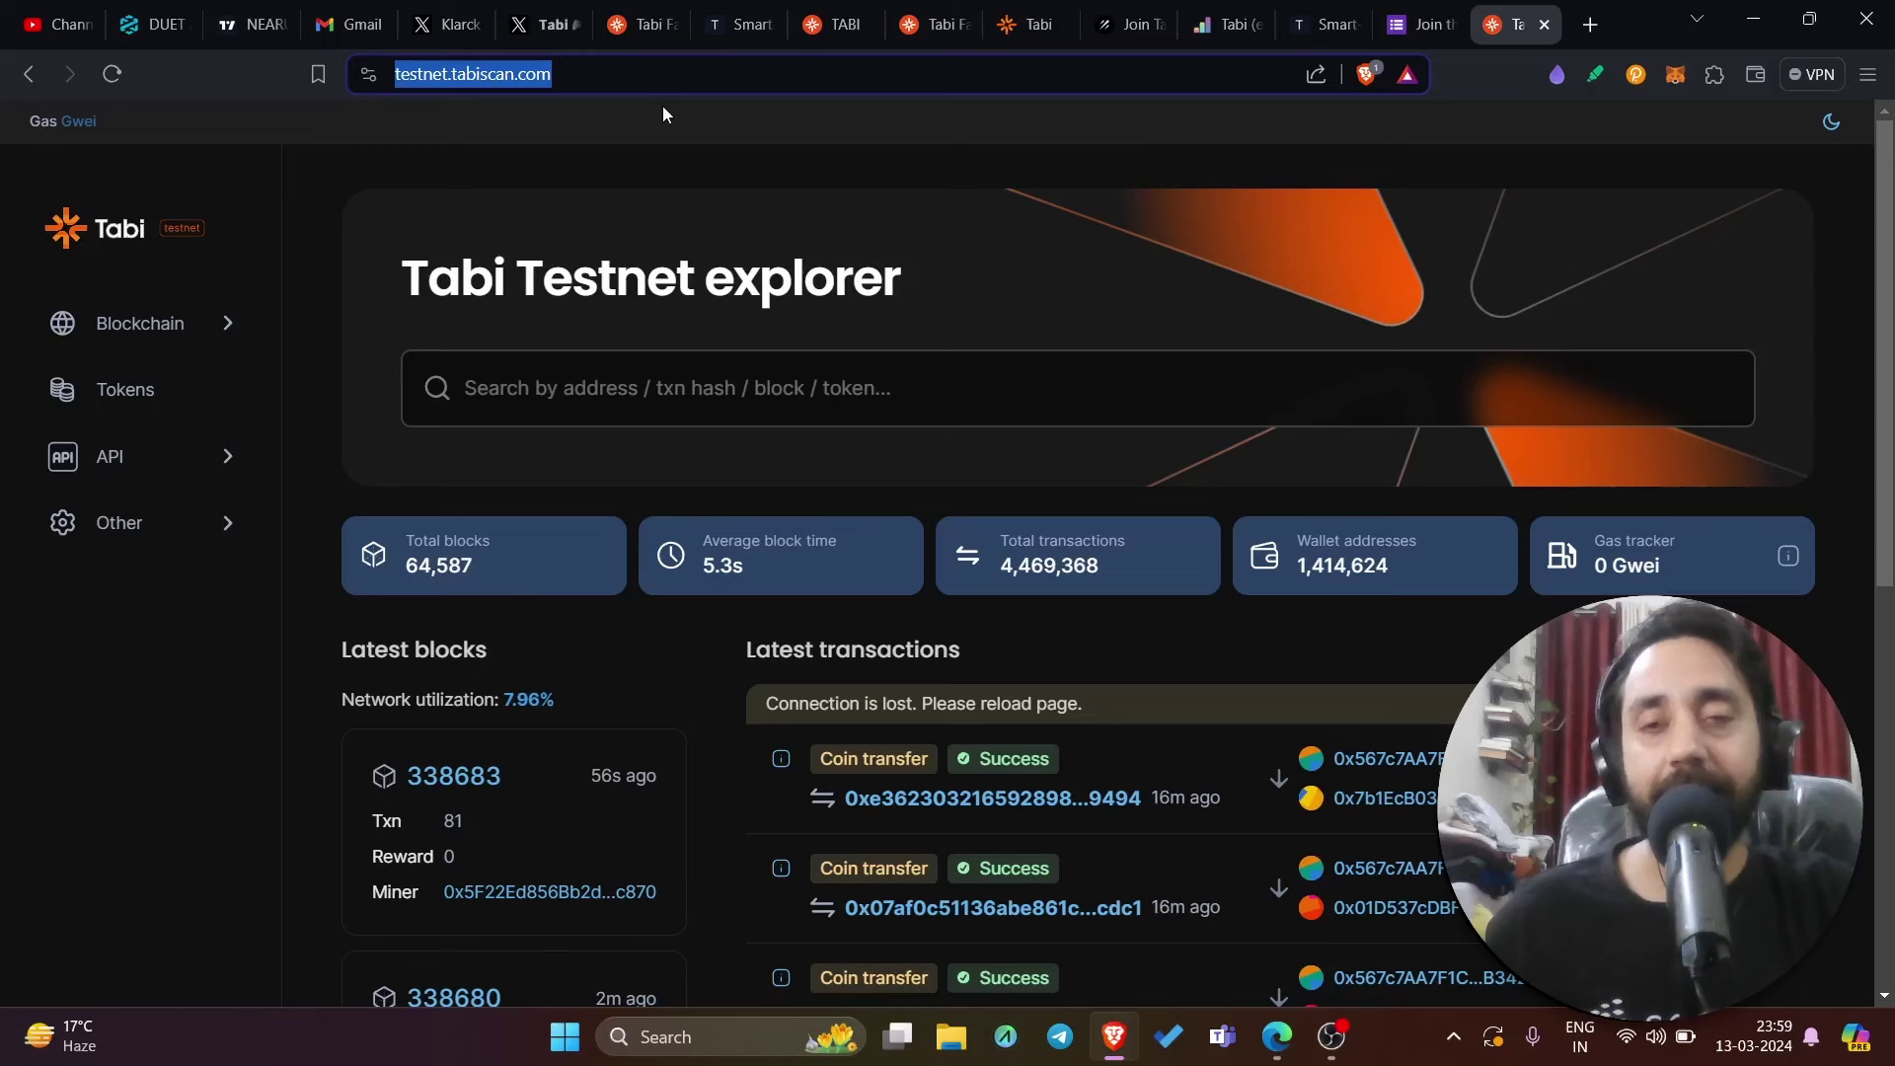
scroll(640, 380, down, 5)
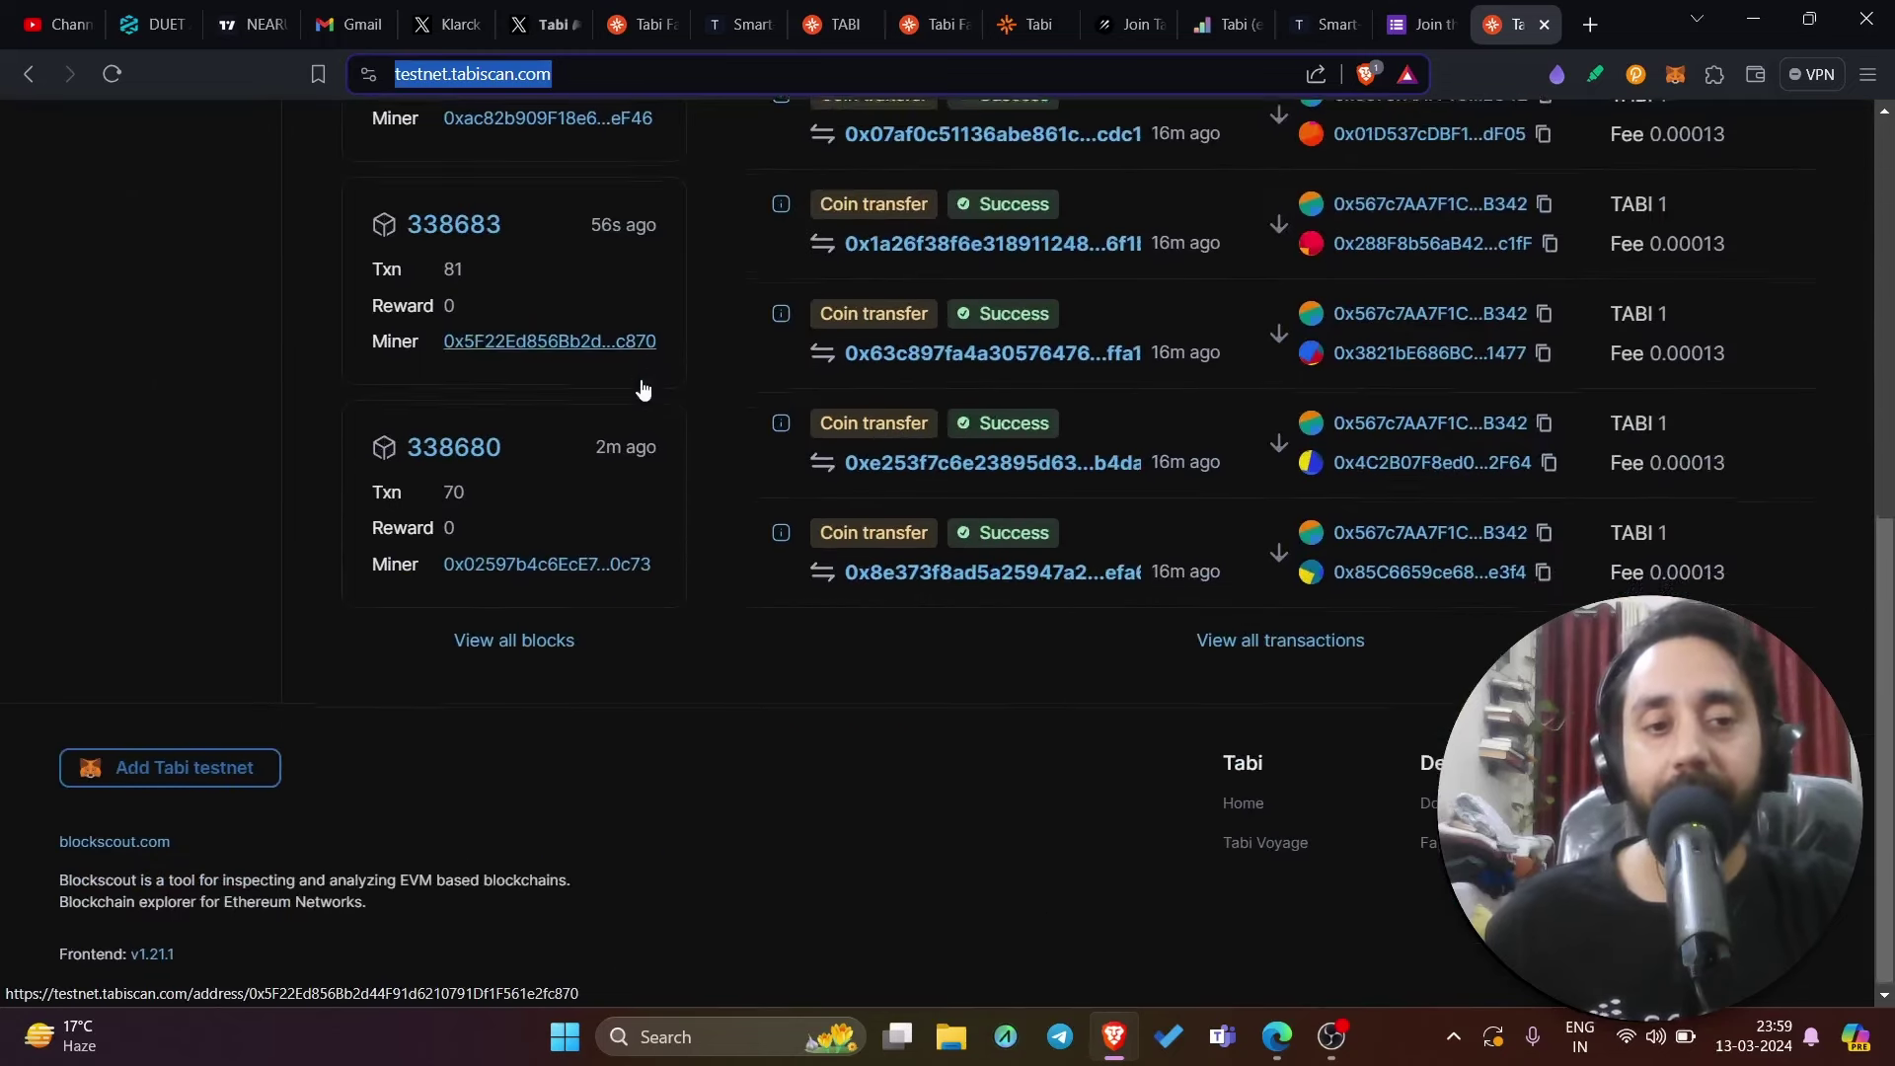
click(187, 785)
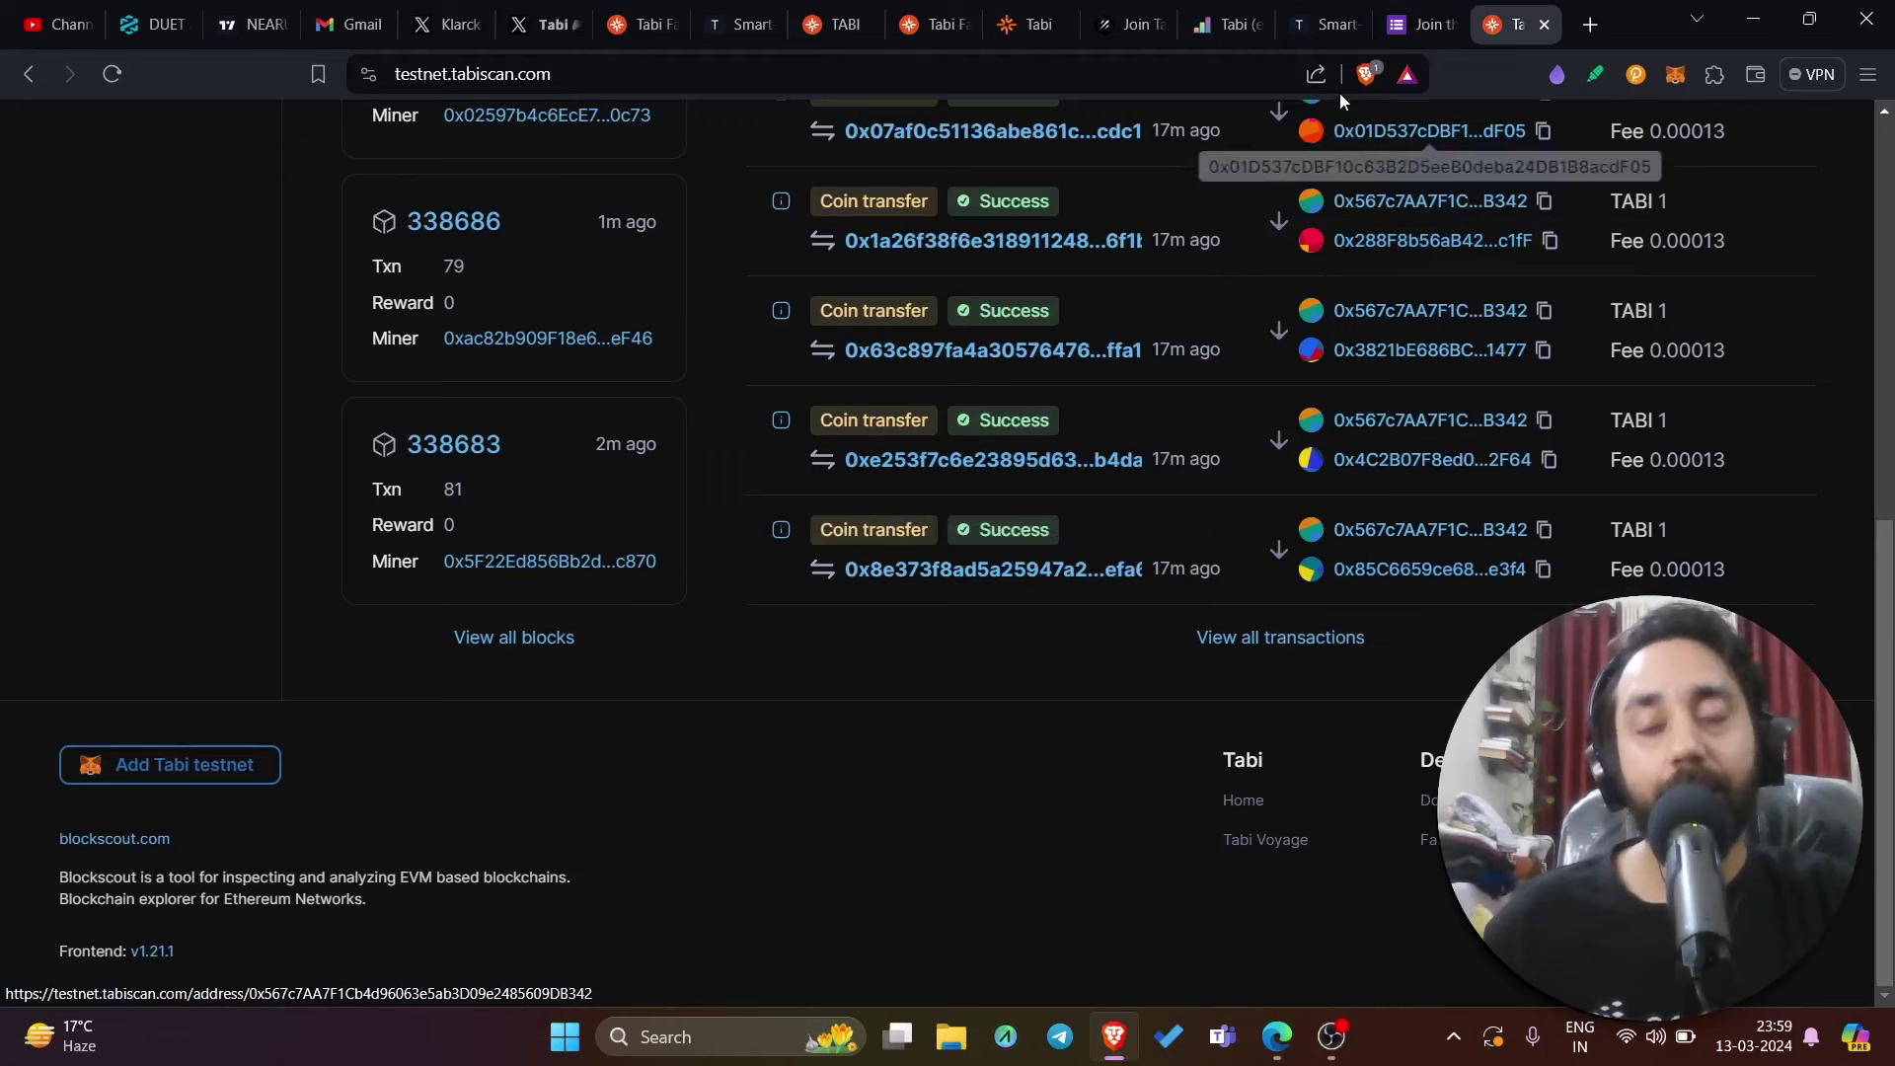
Step: Highlight the Tabichain network details (ChainID 9789, symbol TABI) in the docs, then go back to the faucet
click(1324, 36)
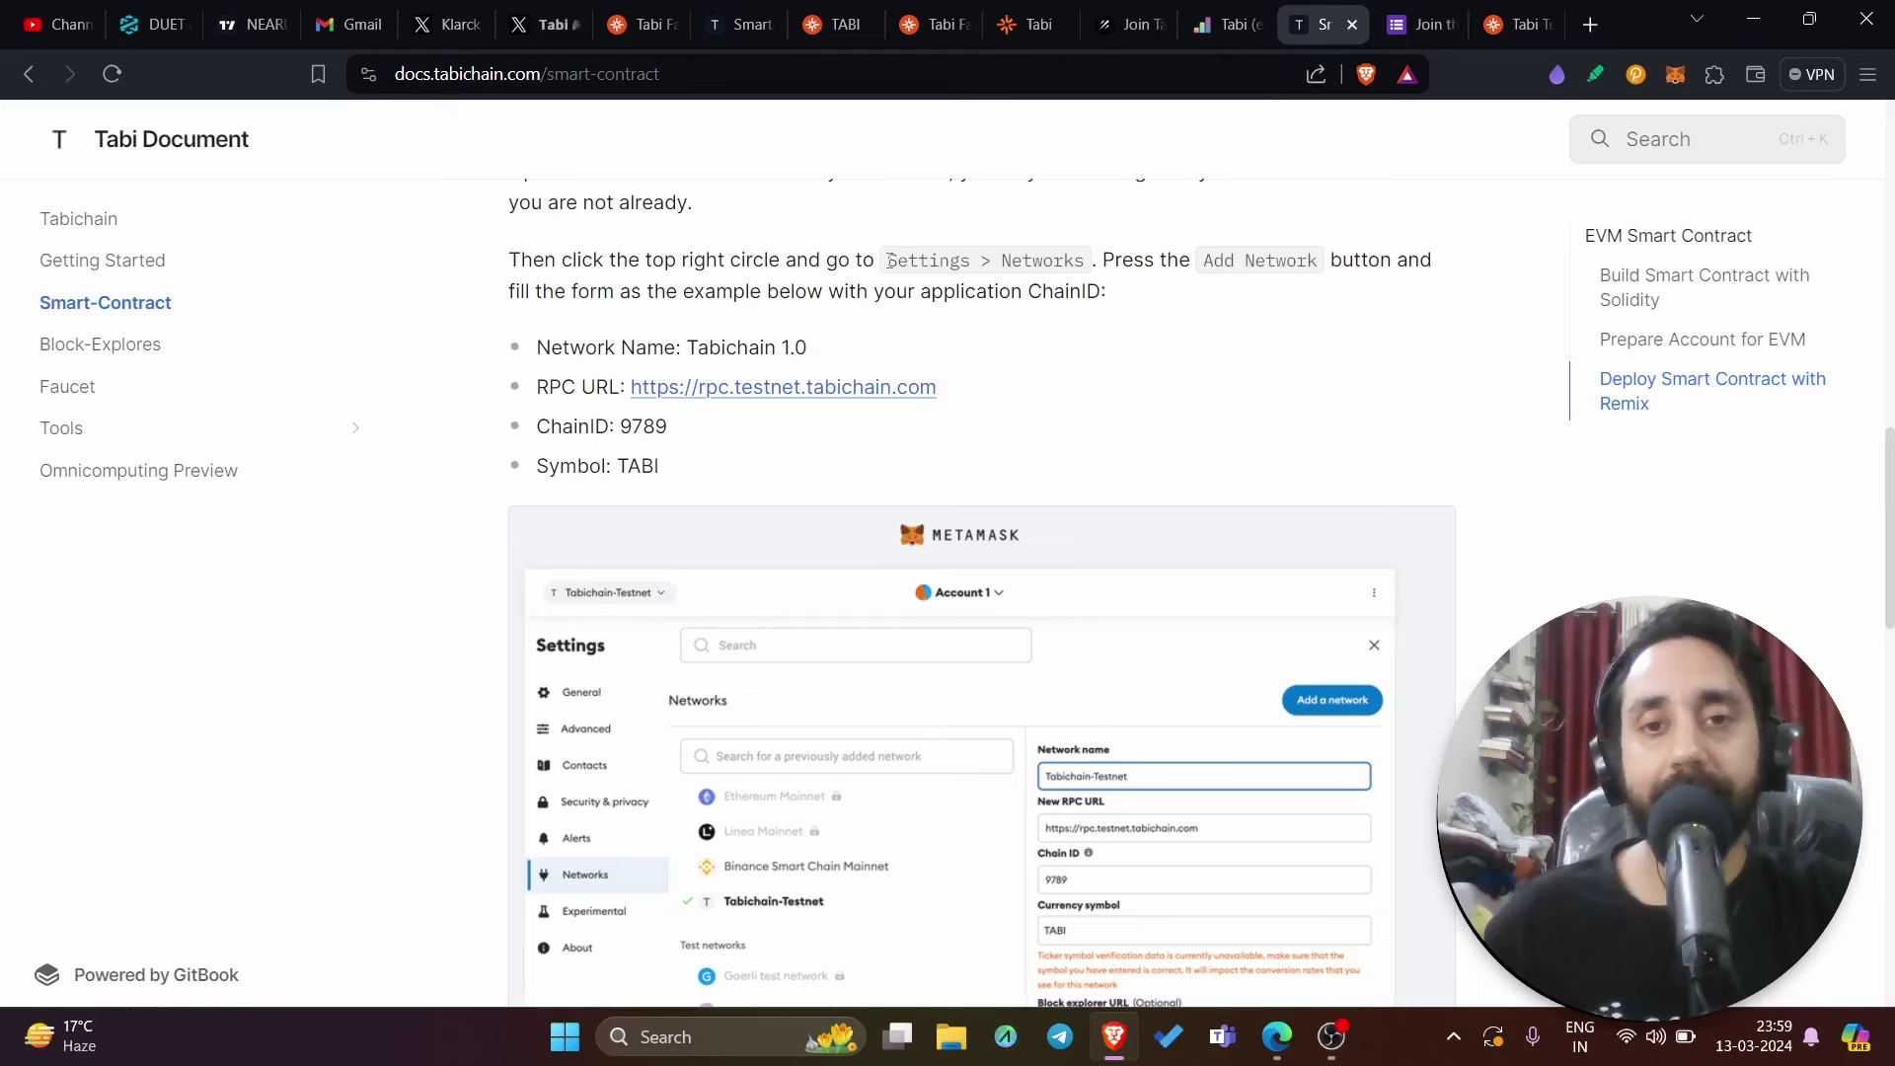
drag(889, 260, 1086, 262)
click(1011, 321)
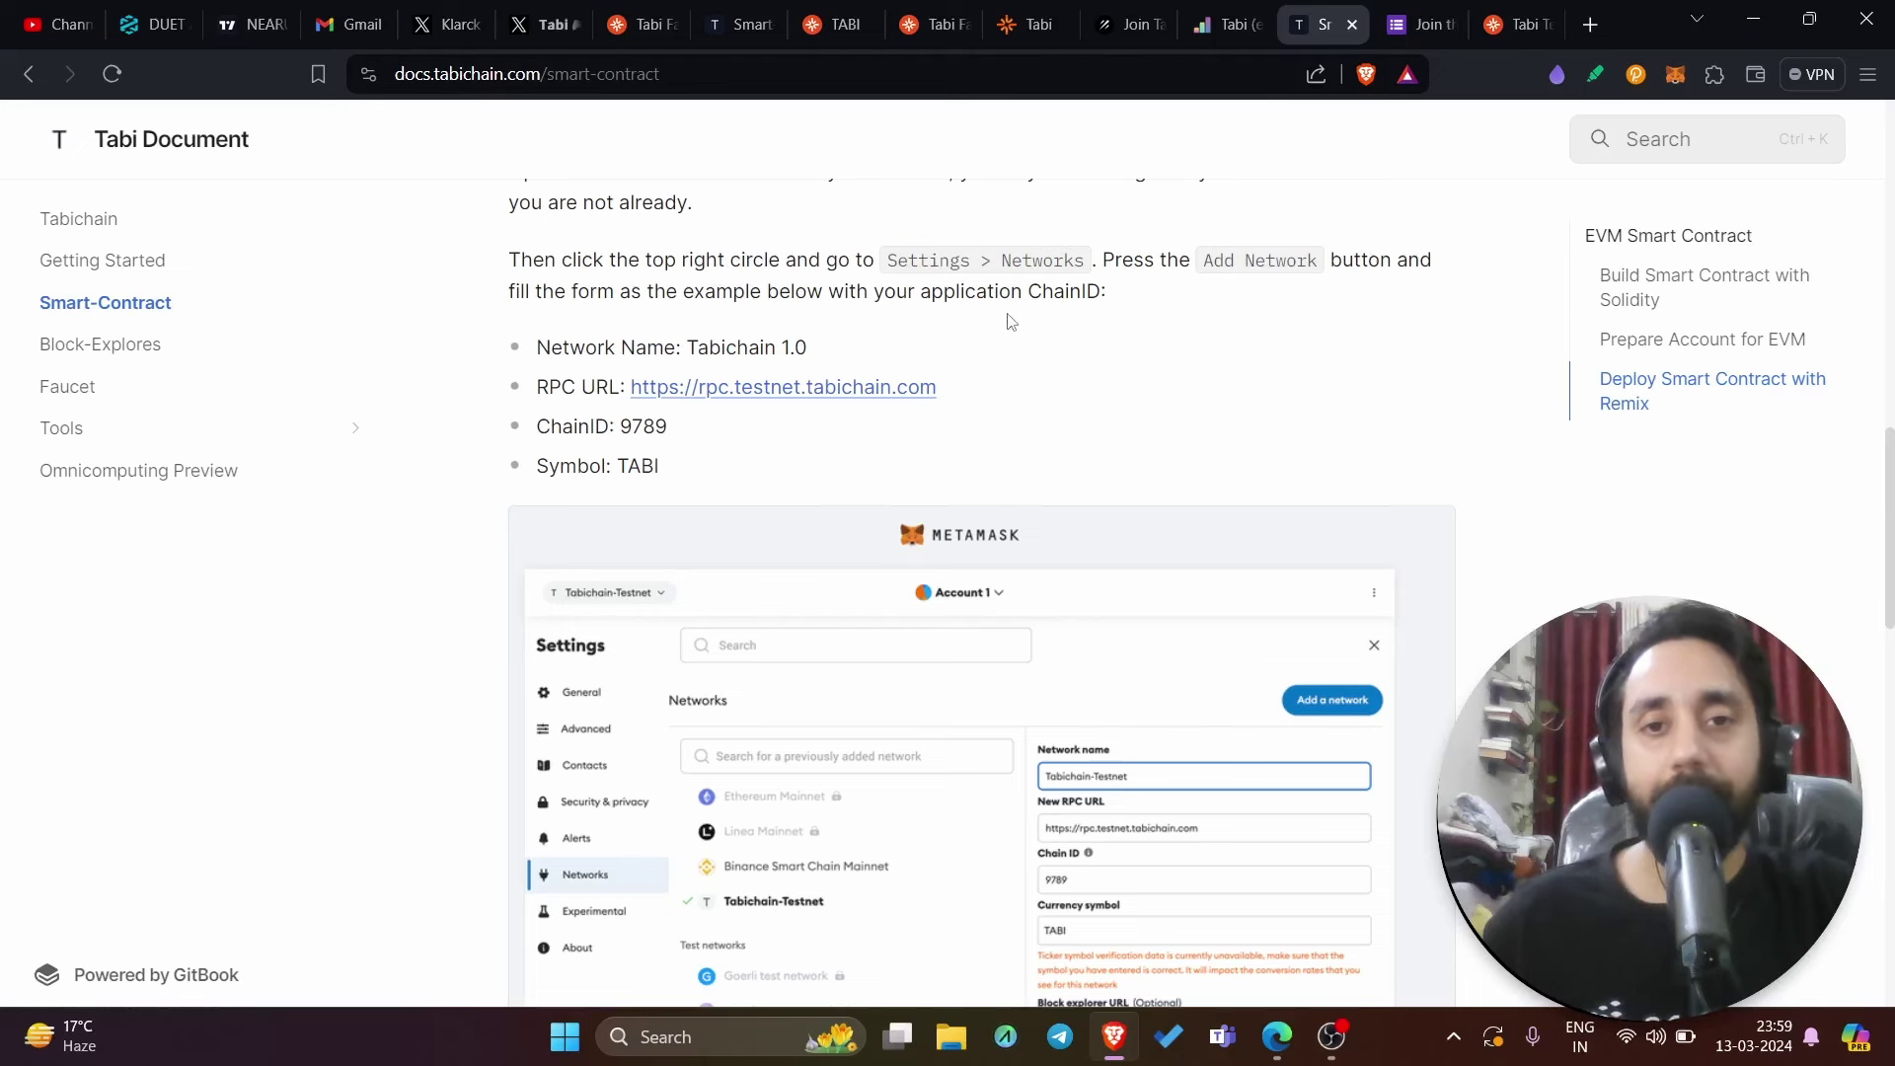
mouse_move(528, 345)
mouse_down()
mouse_move(943, 348)
mouse_move(961, 470)
mouse_up()
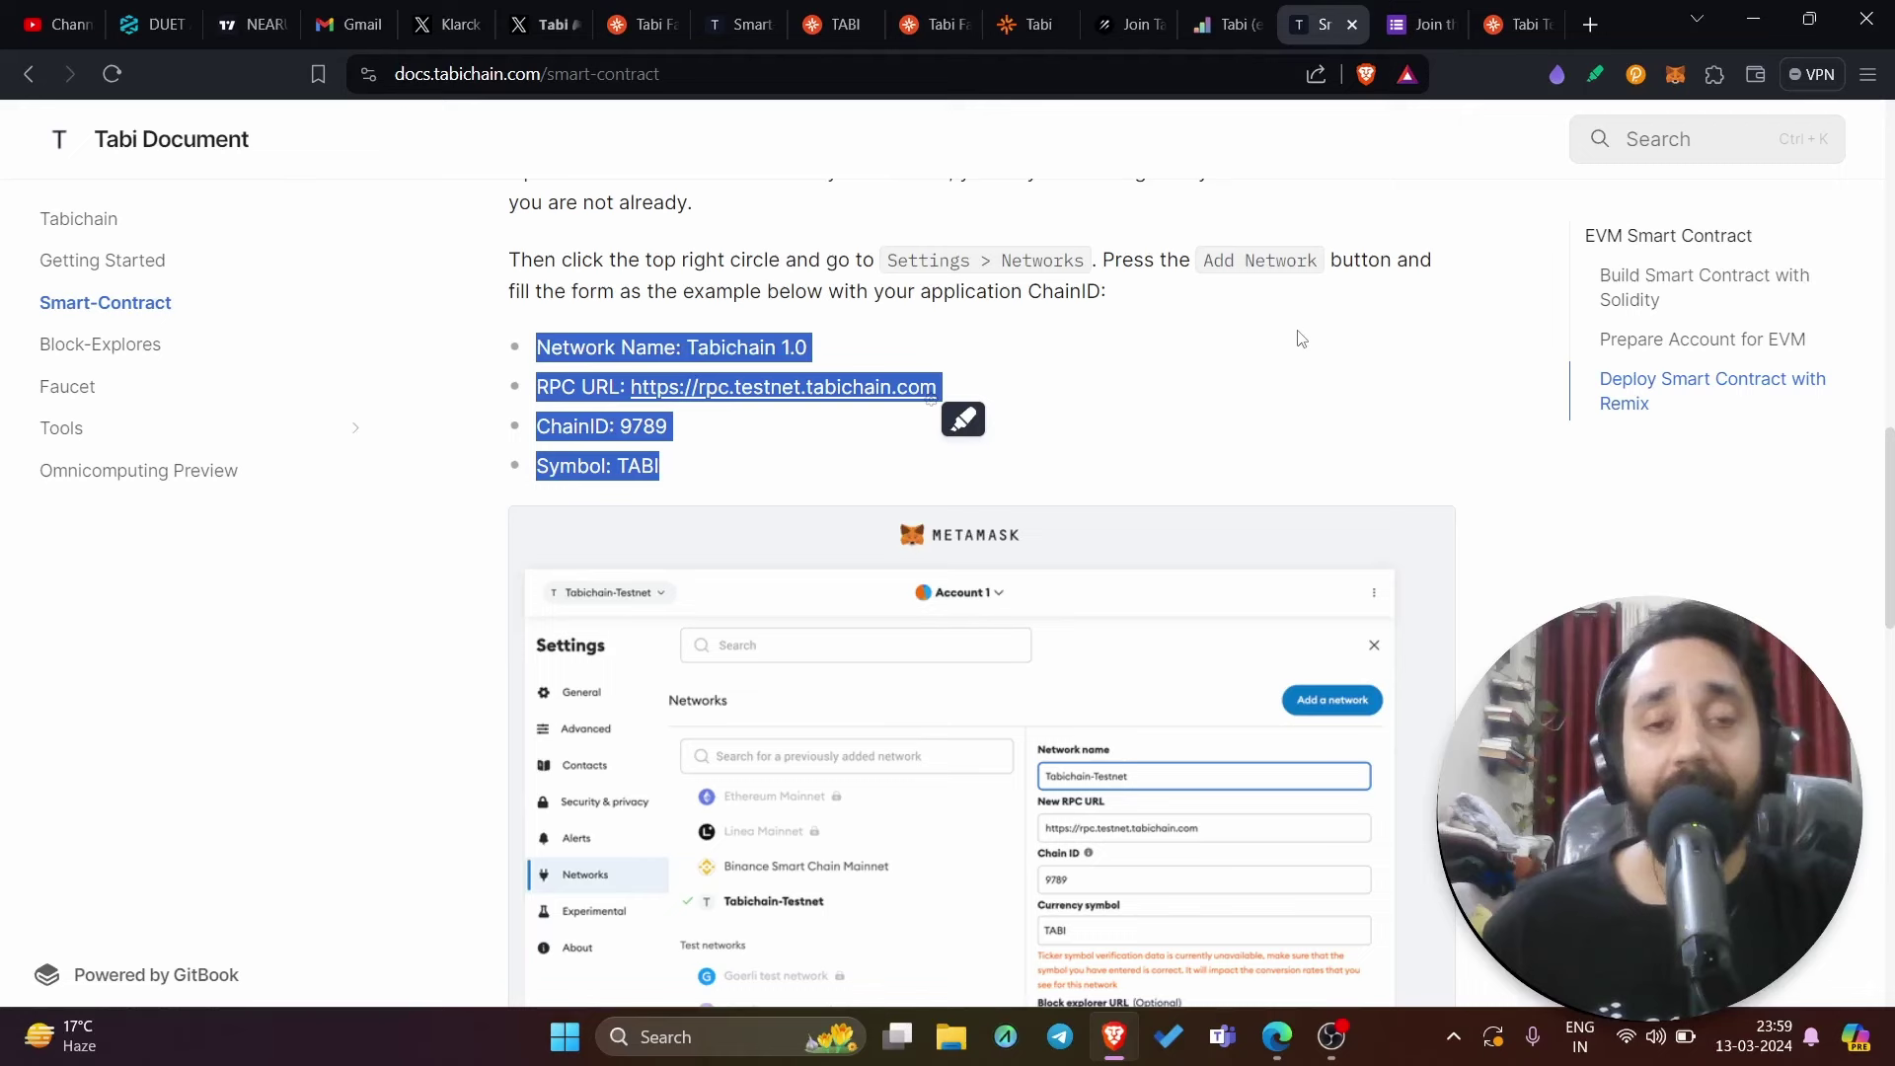
click(831, 33)
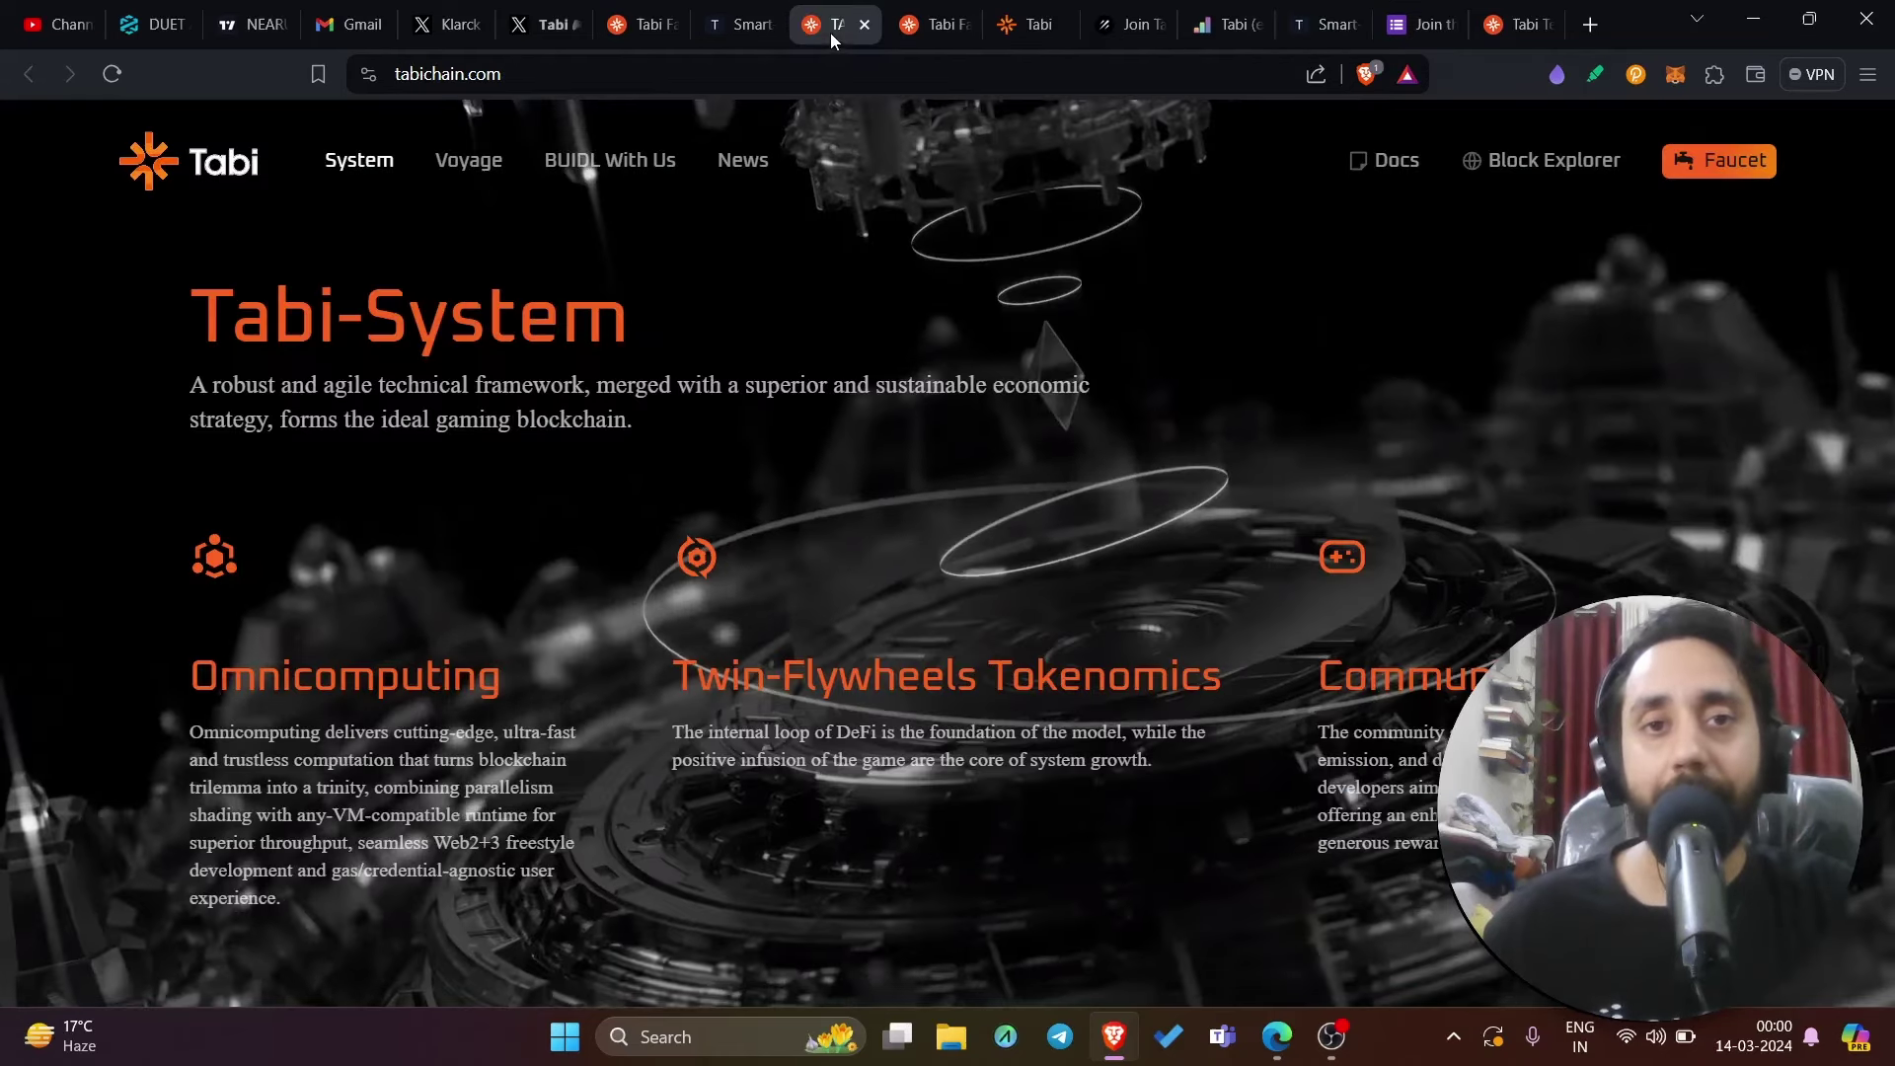
click(613, 37)
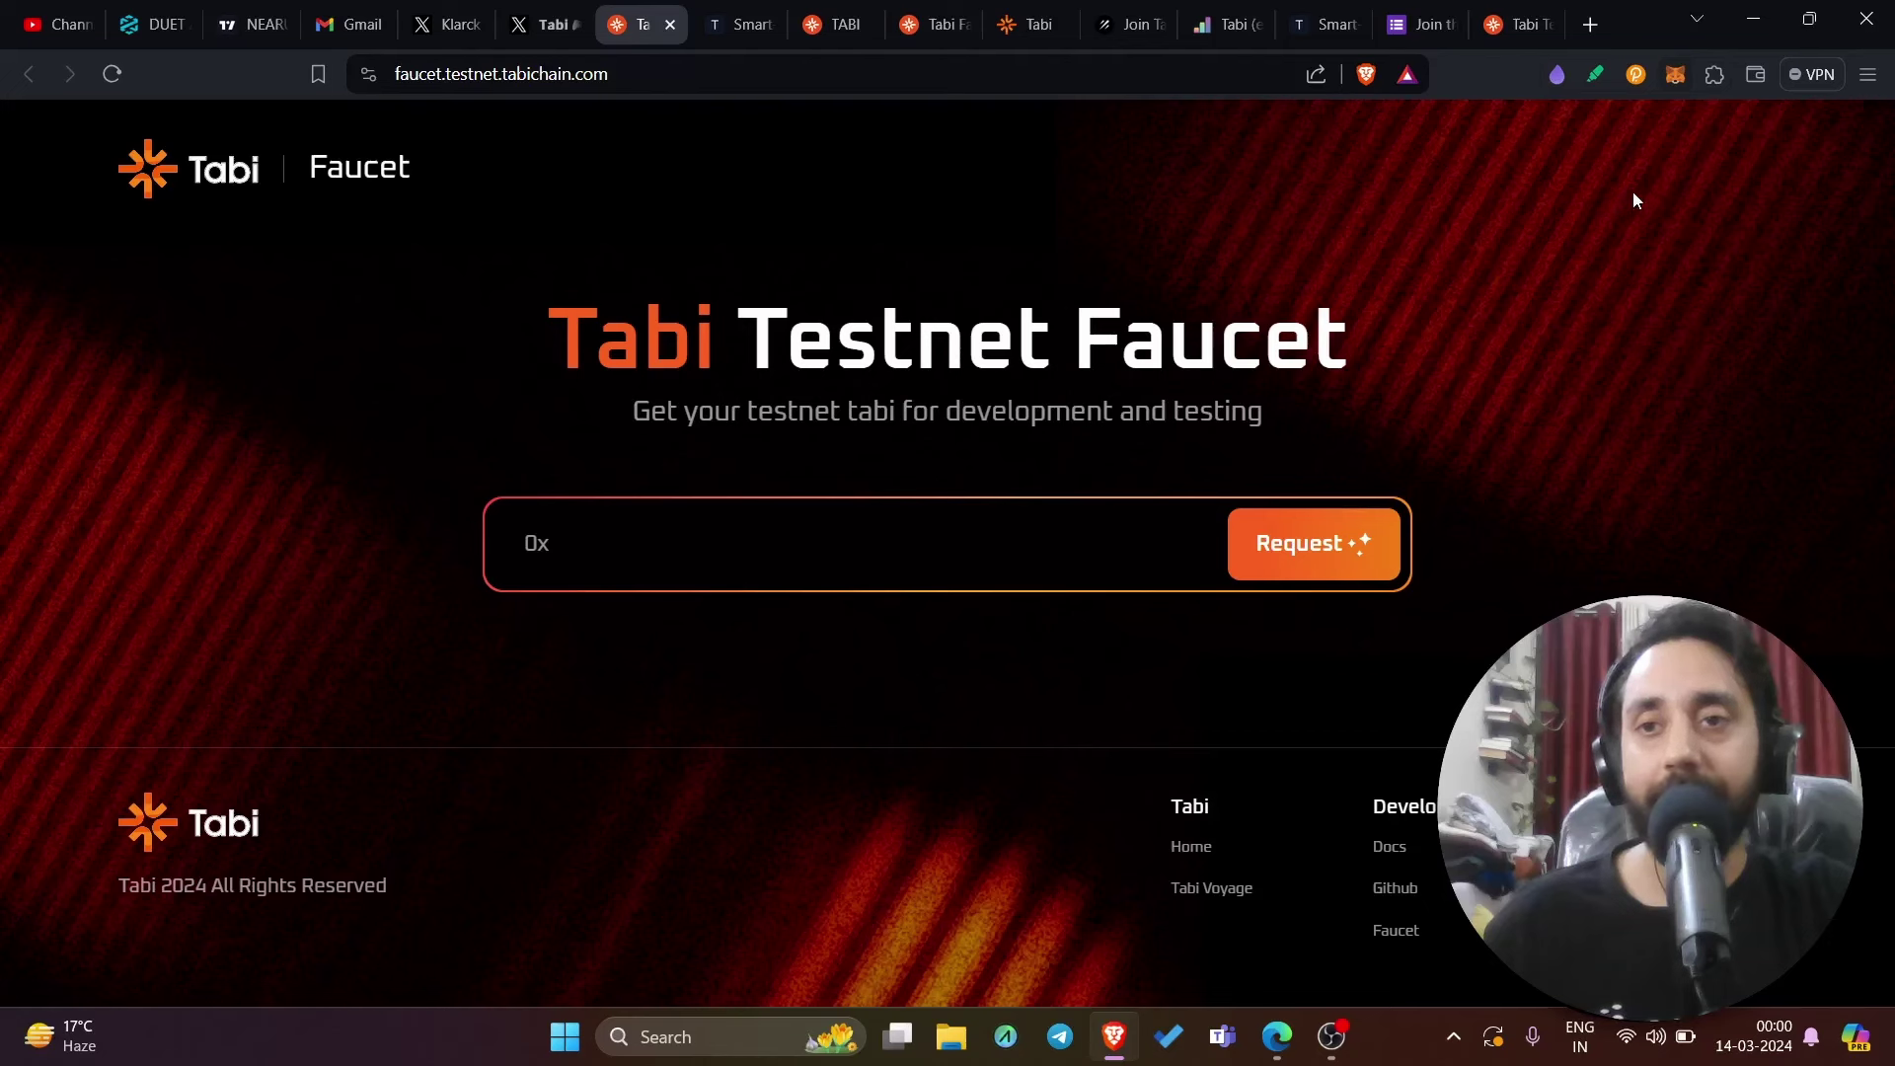
Step: Paste the MetaMask wallet address into the faucet and request TABI, raising the balance to 4.4469
key(alt+shift+m)
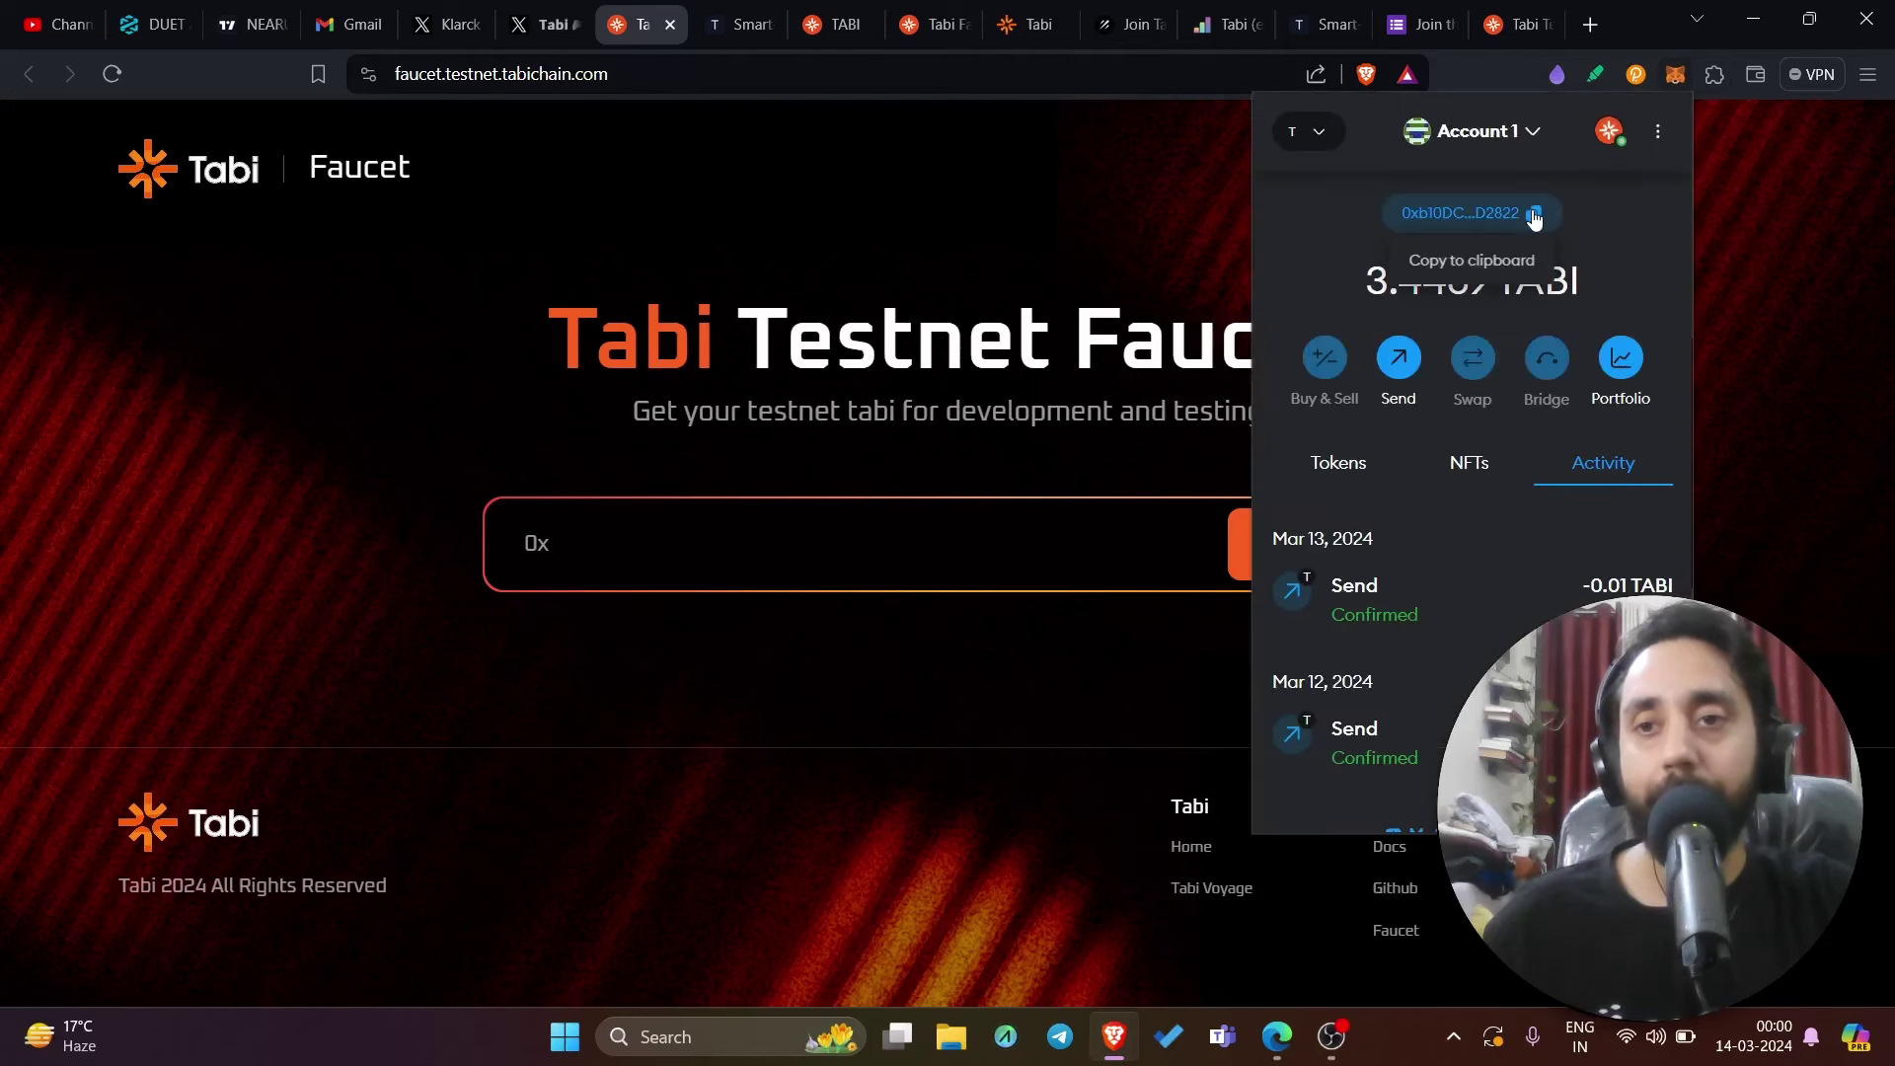
click(1534, 216)
click(776, 561)
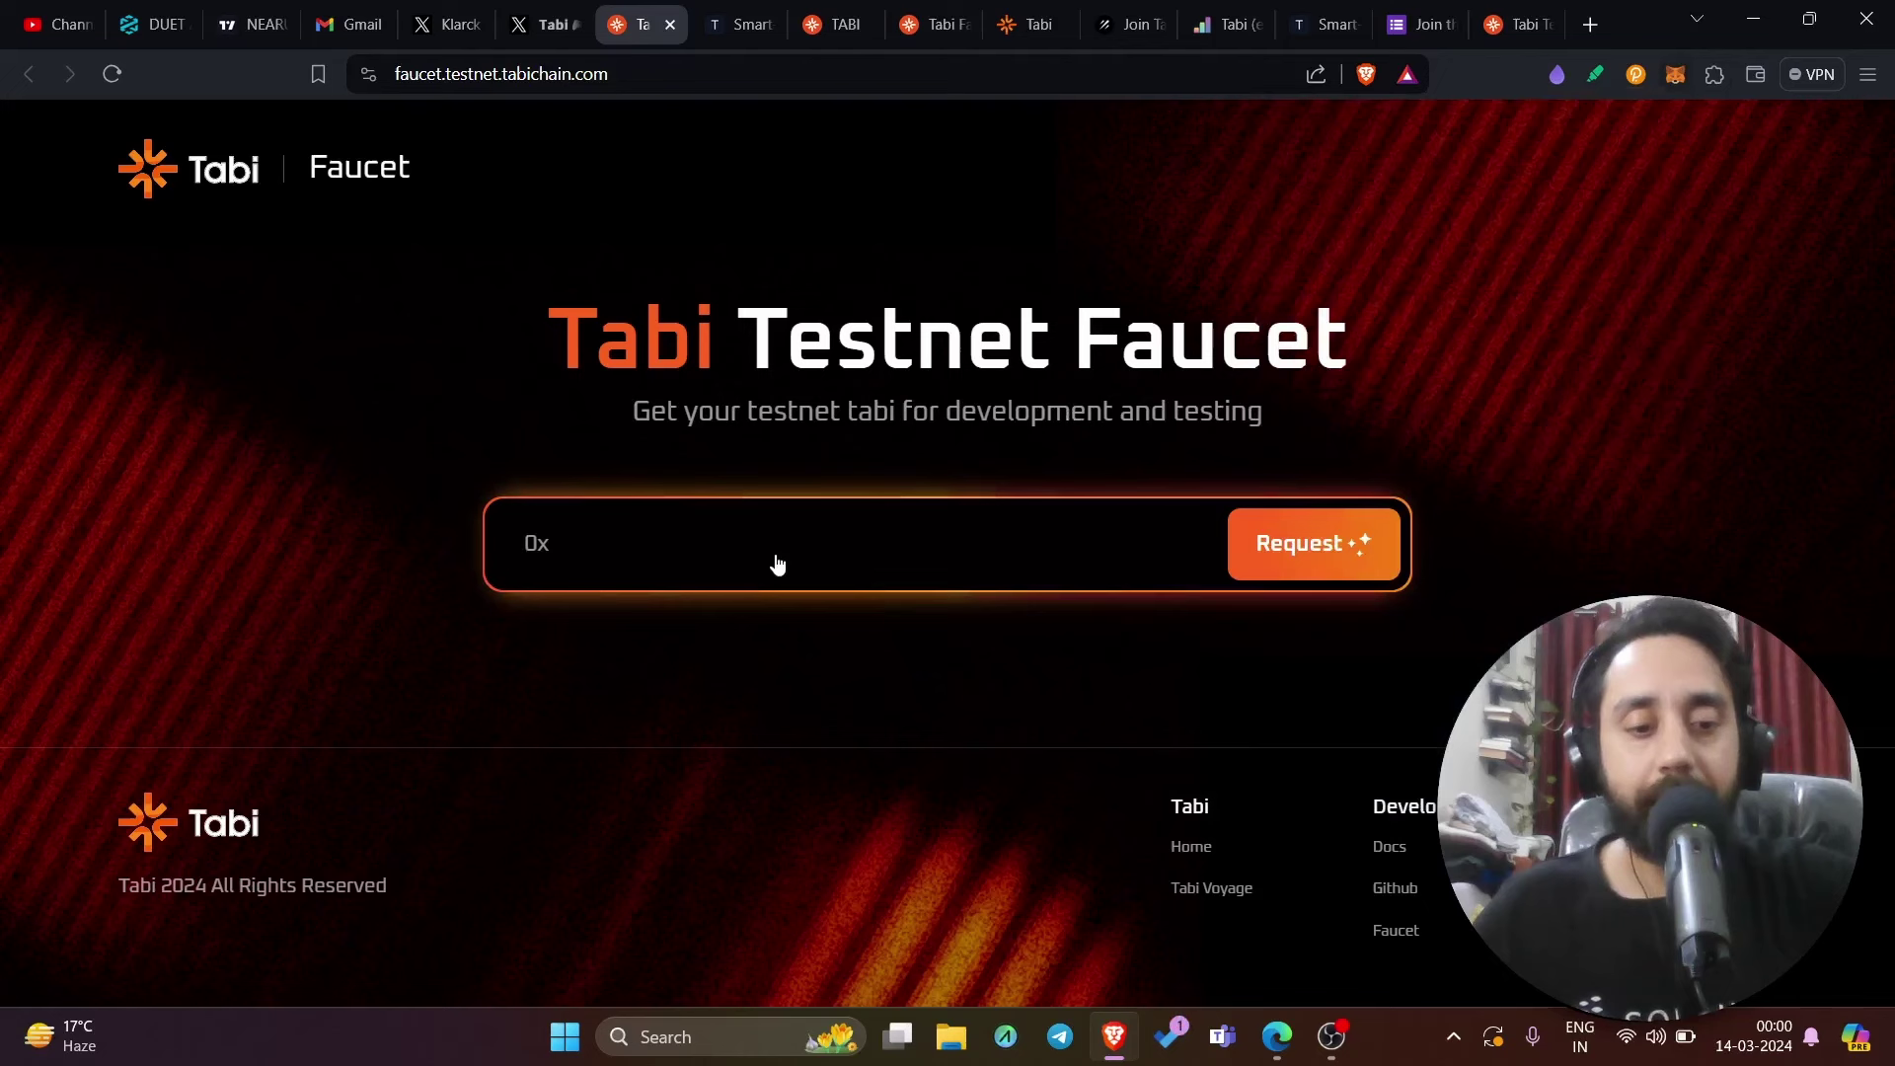
key(ctrl+v)
click(1345, 541)
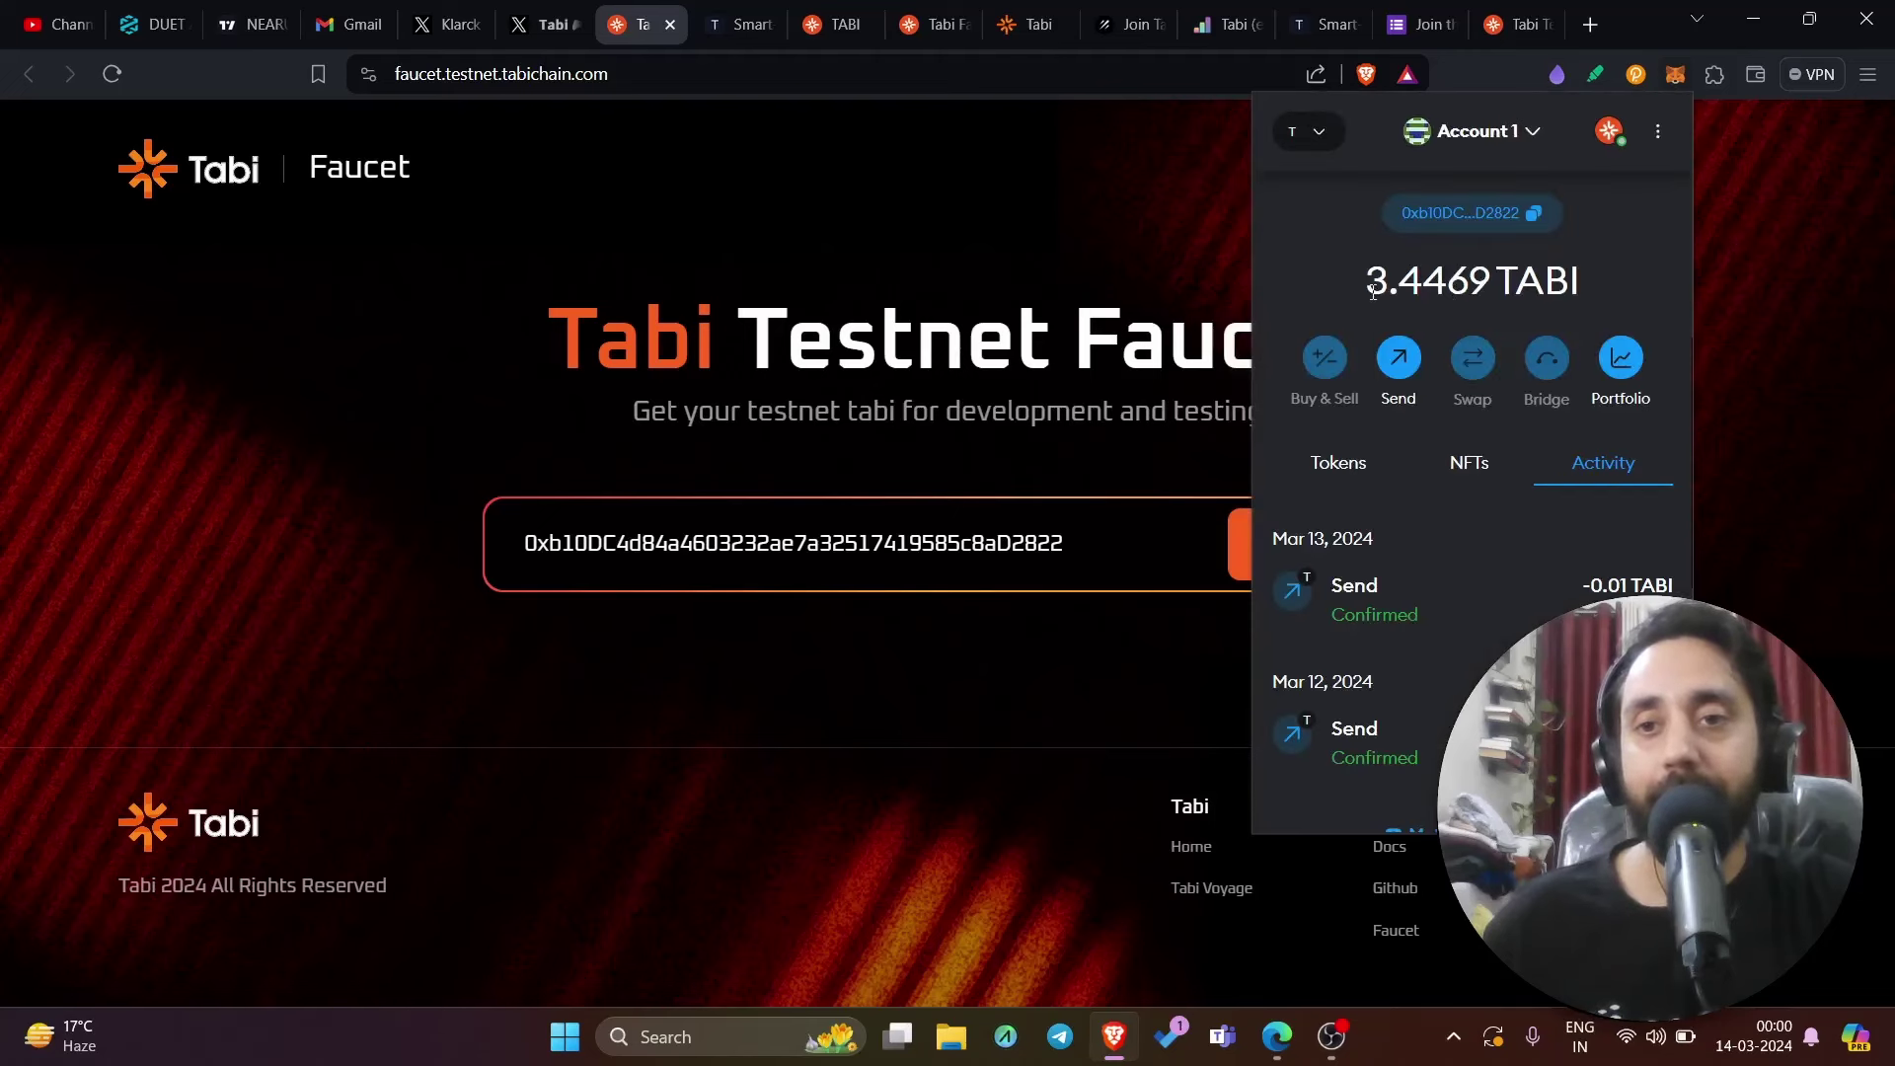
drag(1367, 284, 1527, 279)
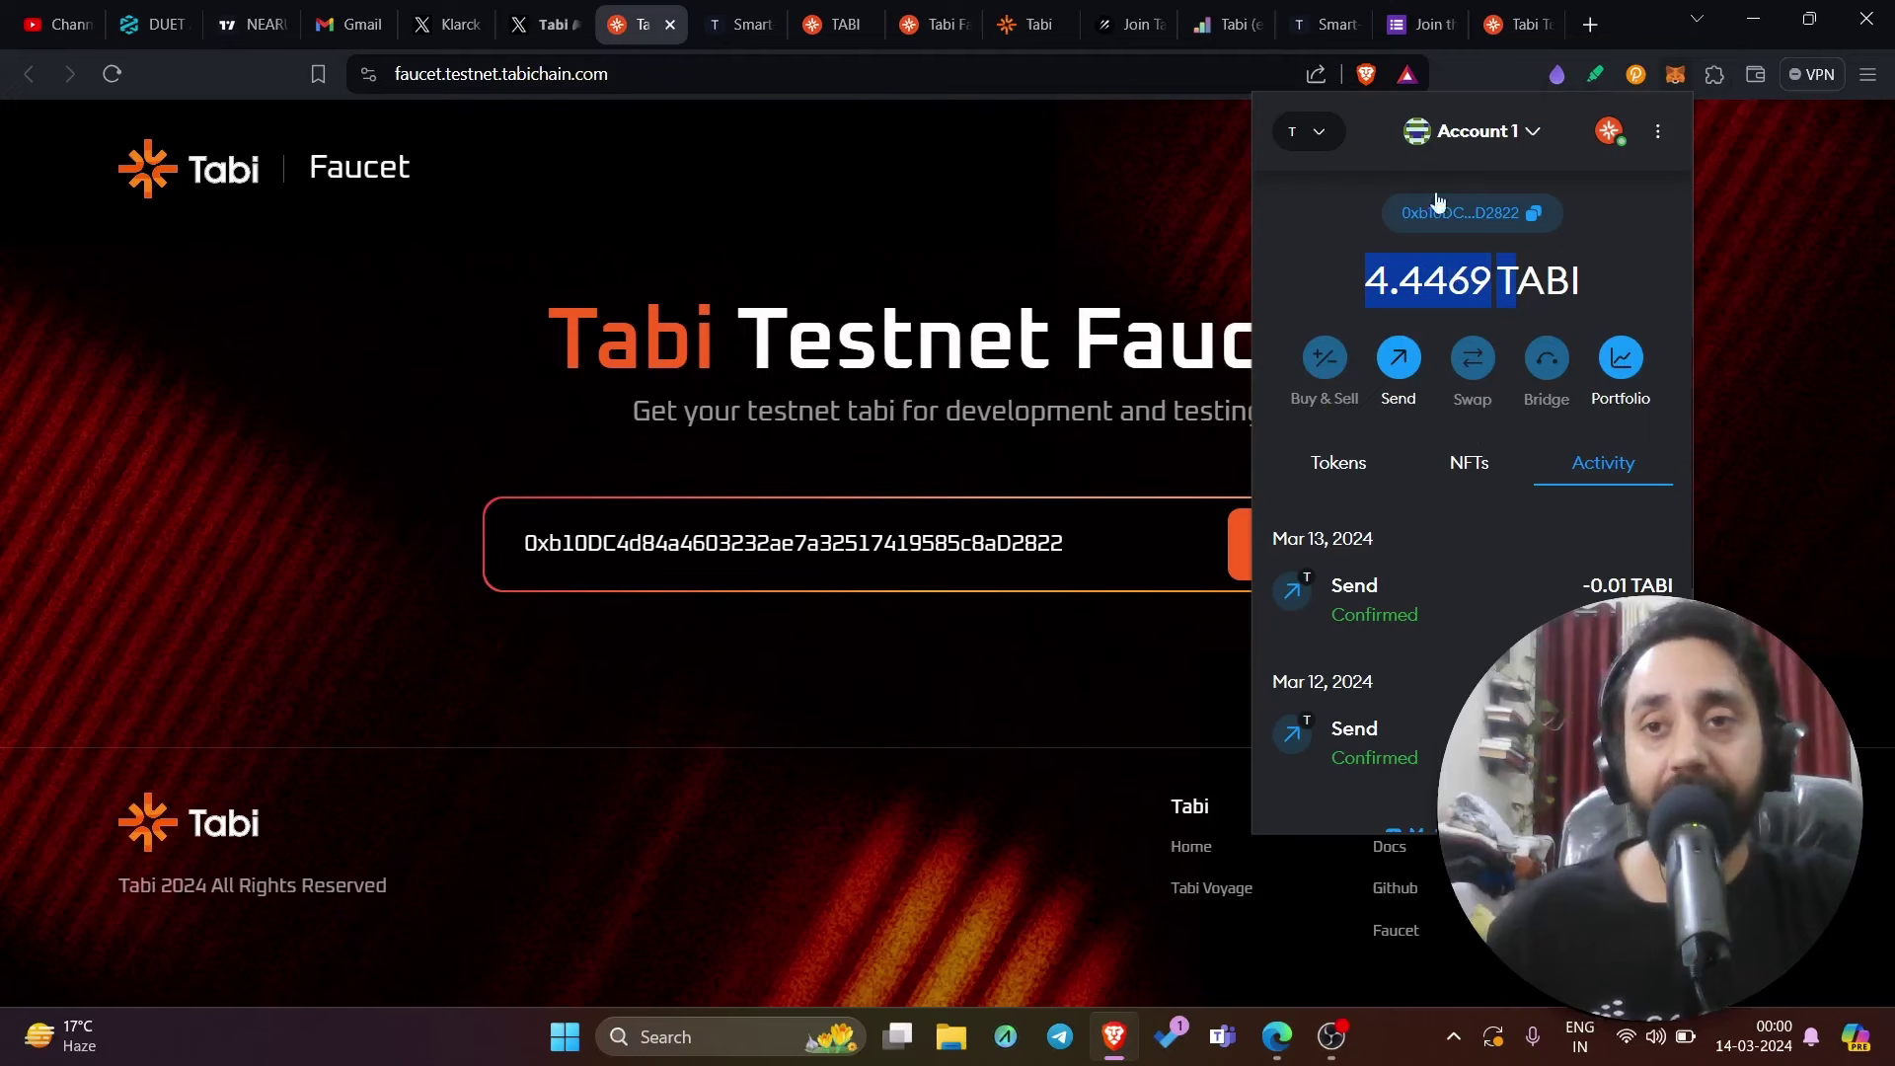
Step: Search the explorer for the wallet address and scroll through its eight successful coin transfers
click(1495, 32)
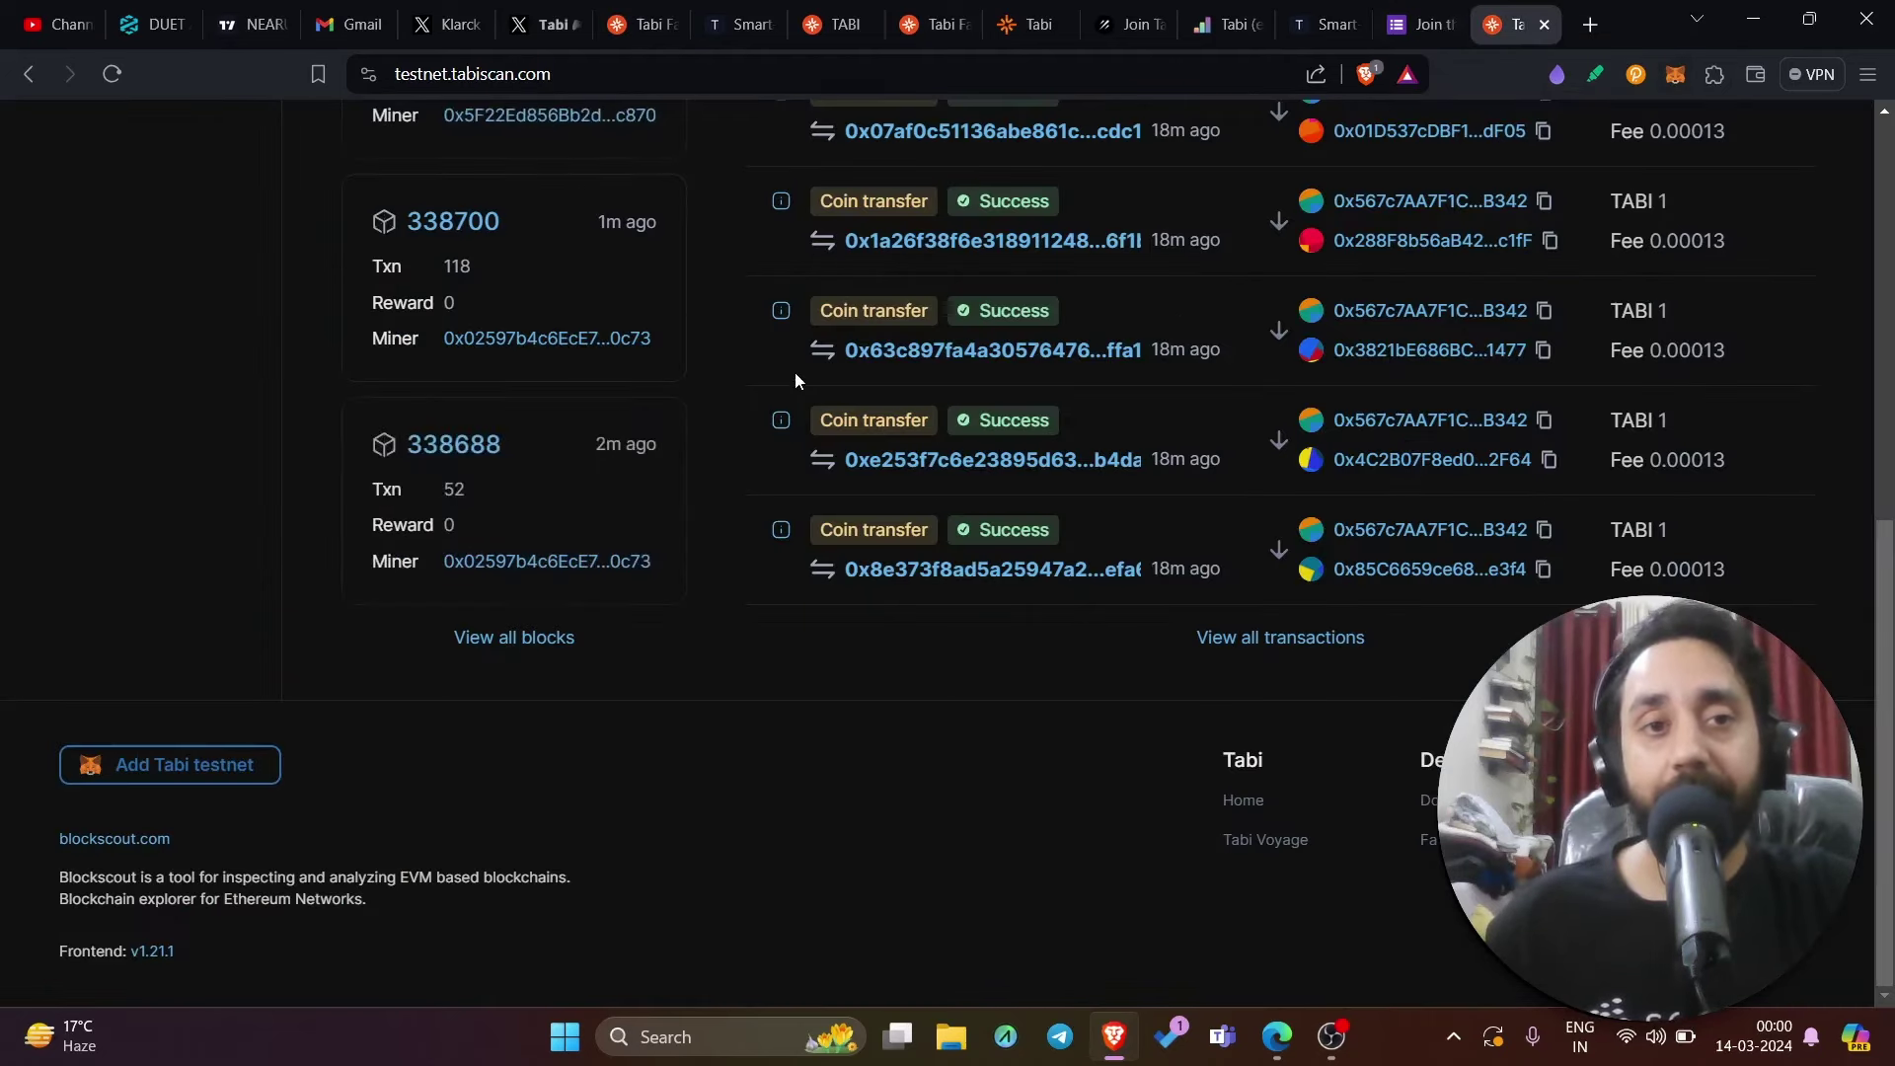
scroll(796, 372, up, 5)
click(734, 377)
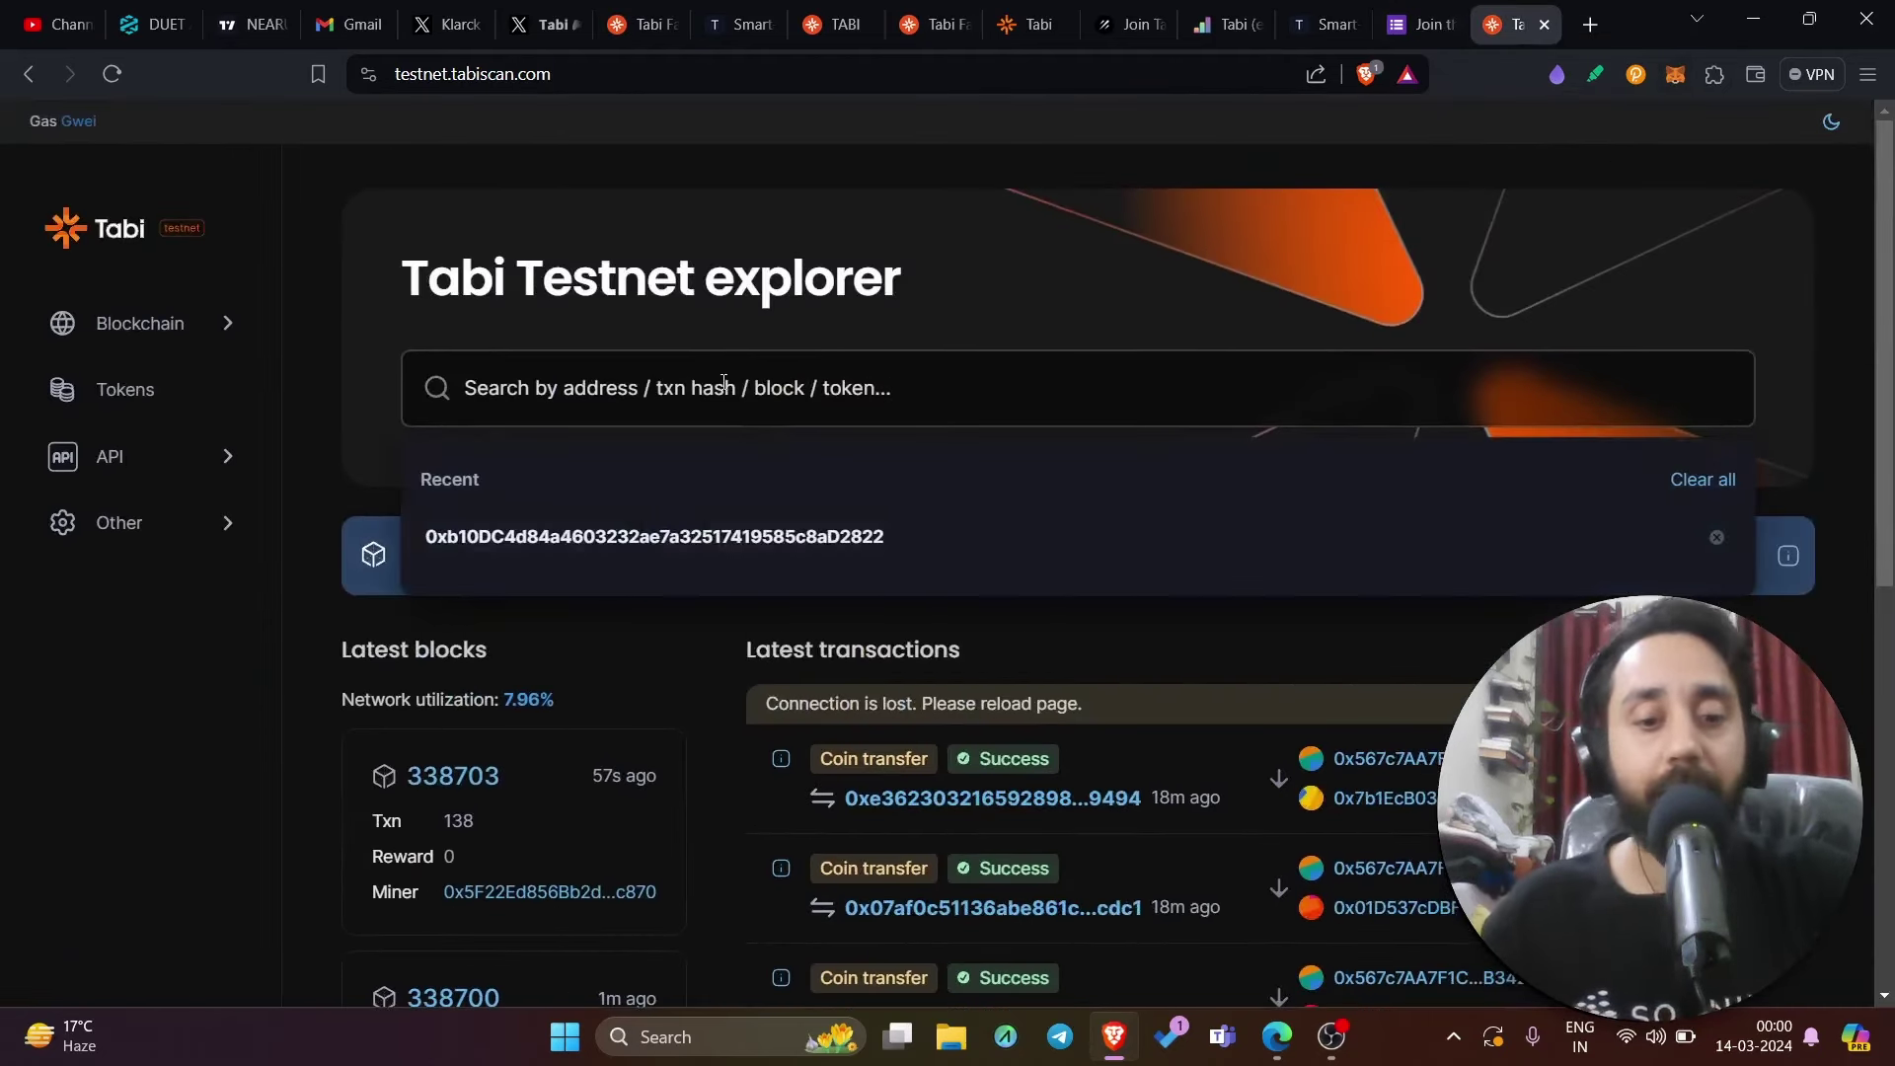
key(ctrl+v)
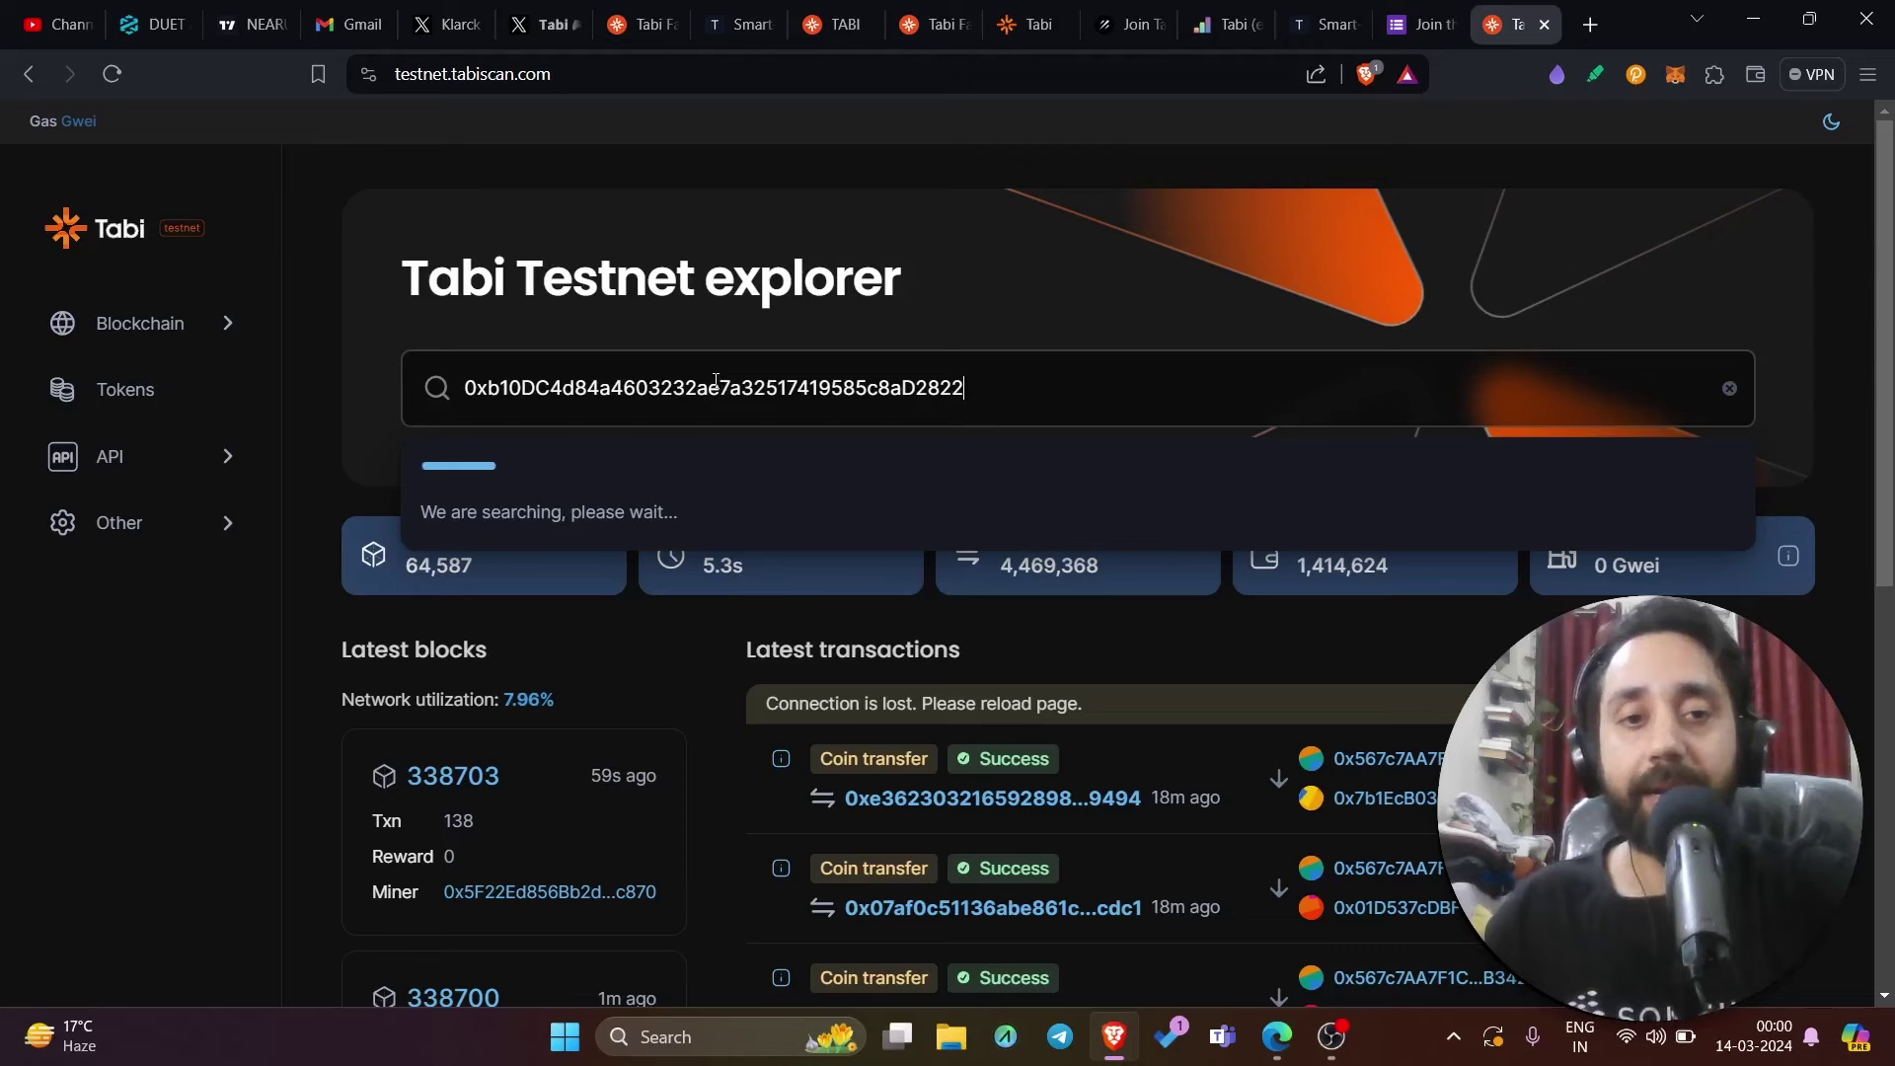
key(Return)
click(815, 538)
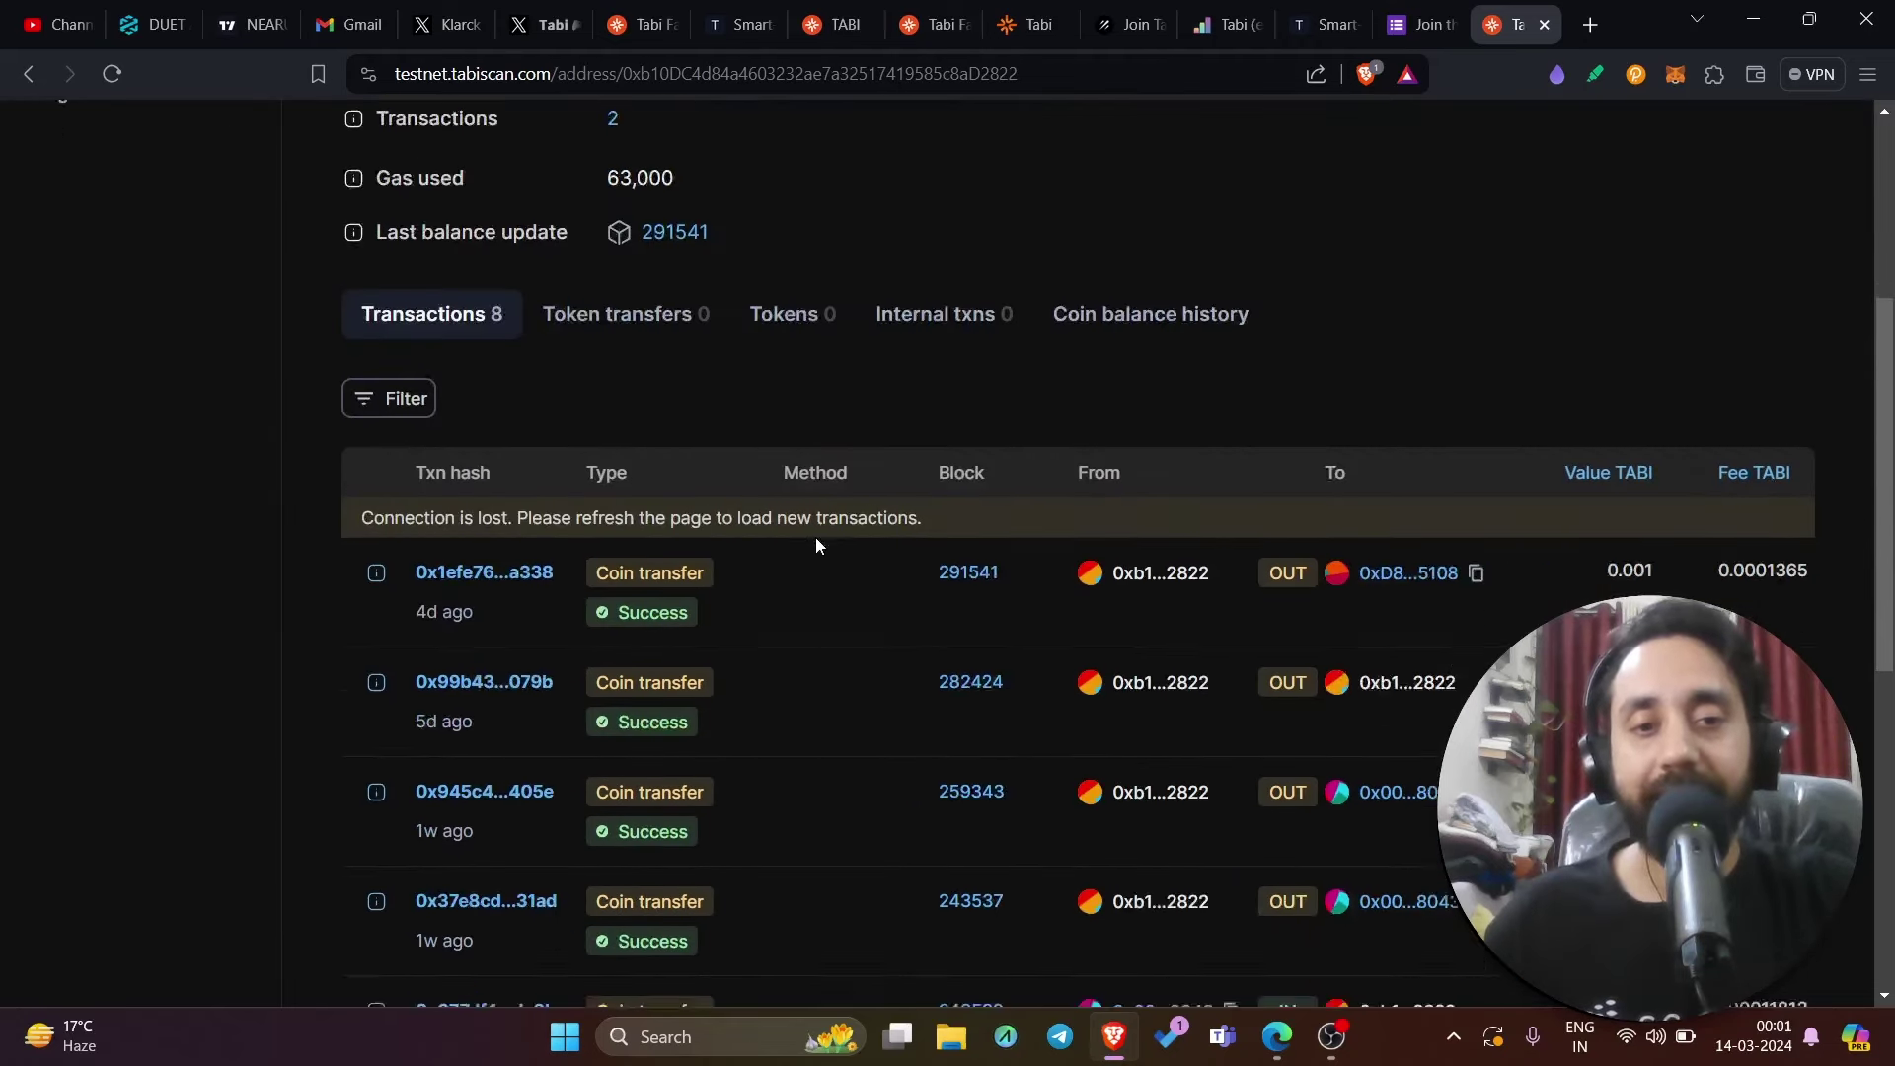
scroll(703, 426, down, 2)
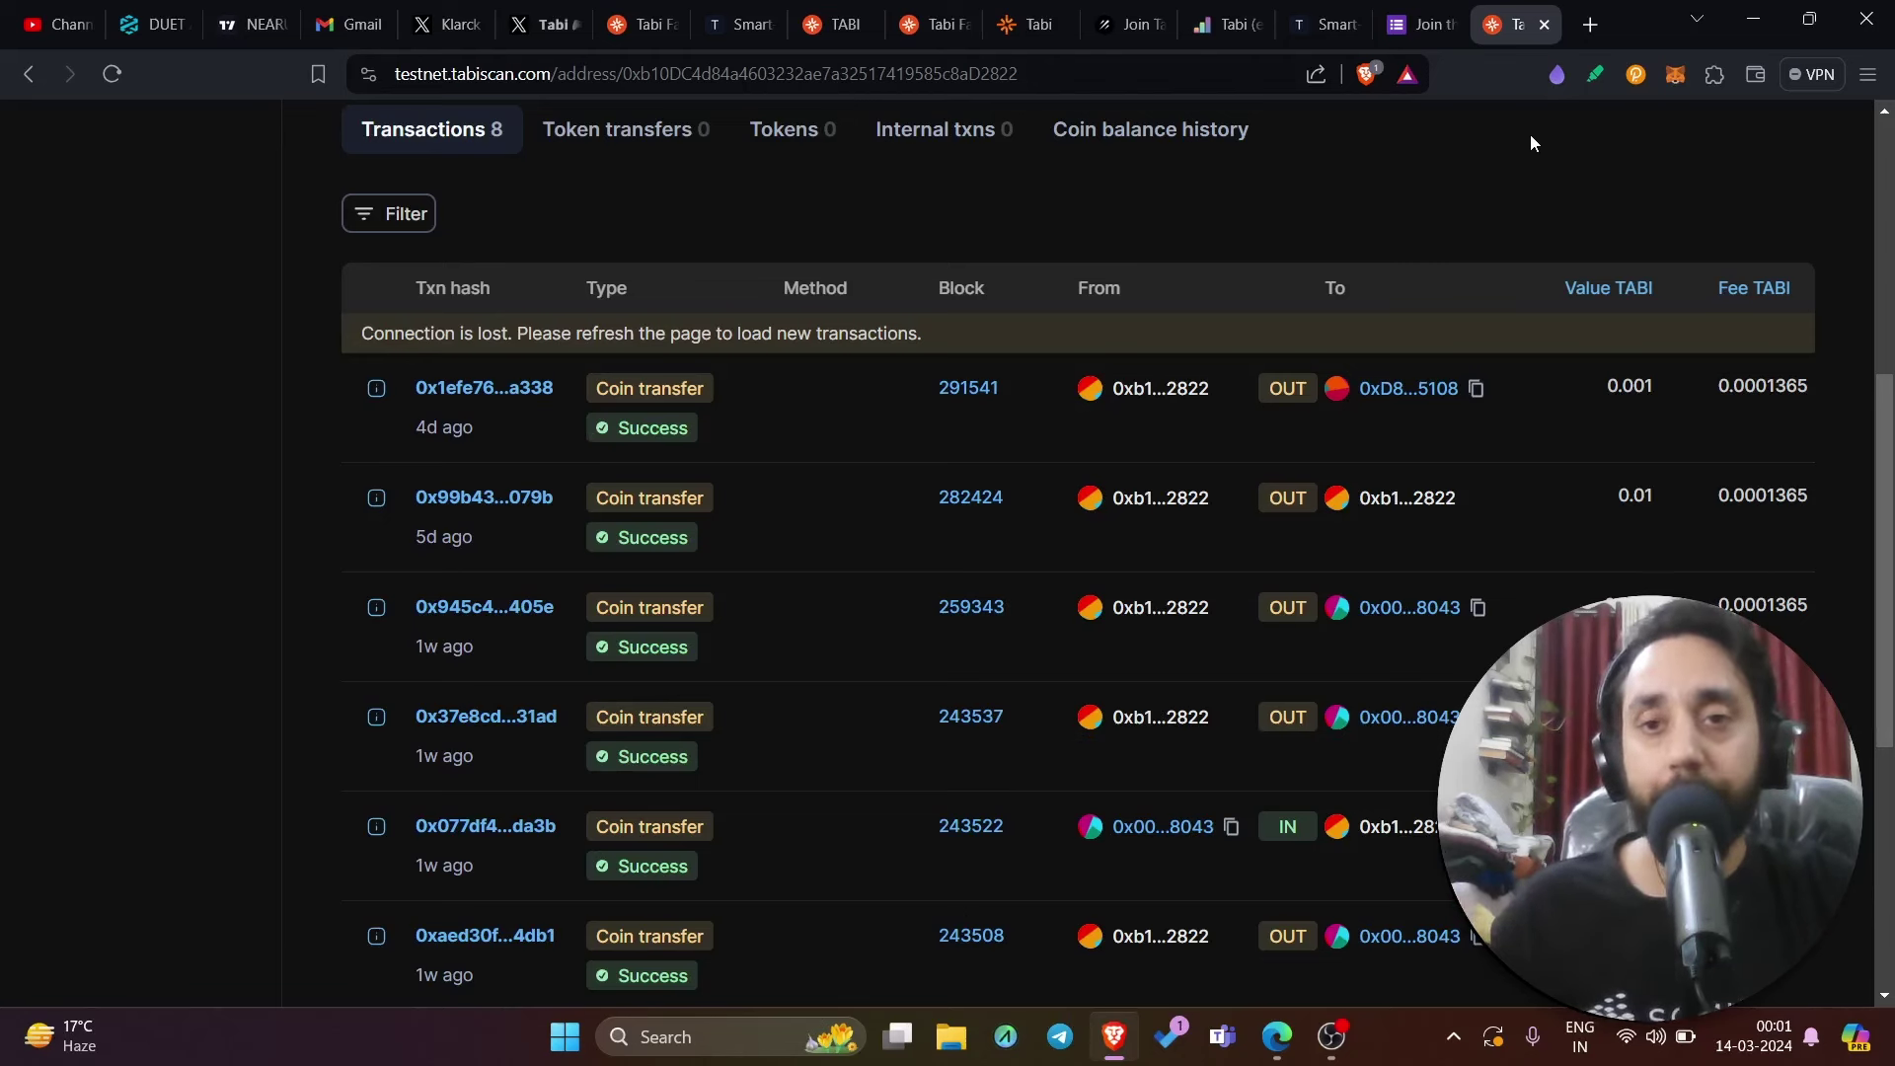
click(1224, 25)
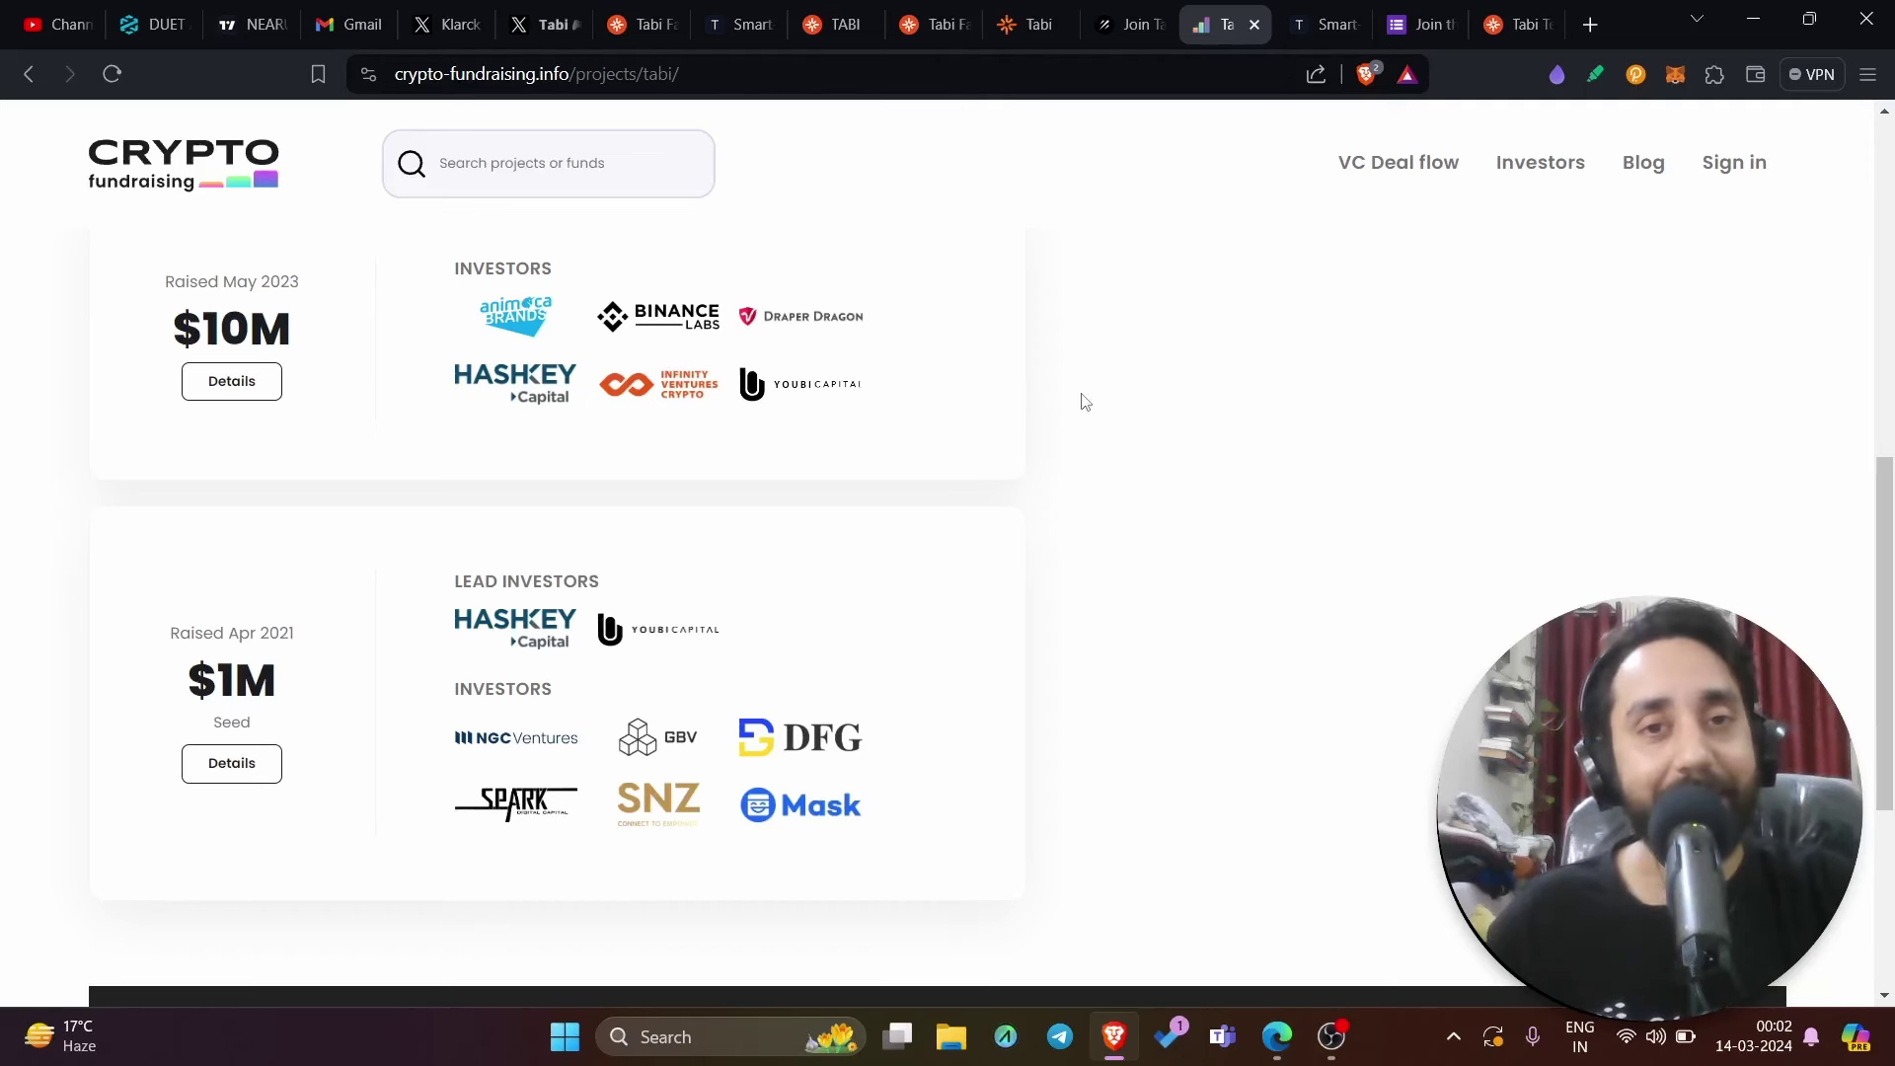
Step: On tabi.lol, review the completed Sailor's Quest steps: wallet, Discord and the expedition role
click(1031, 29)
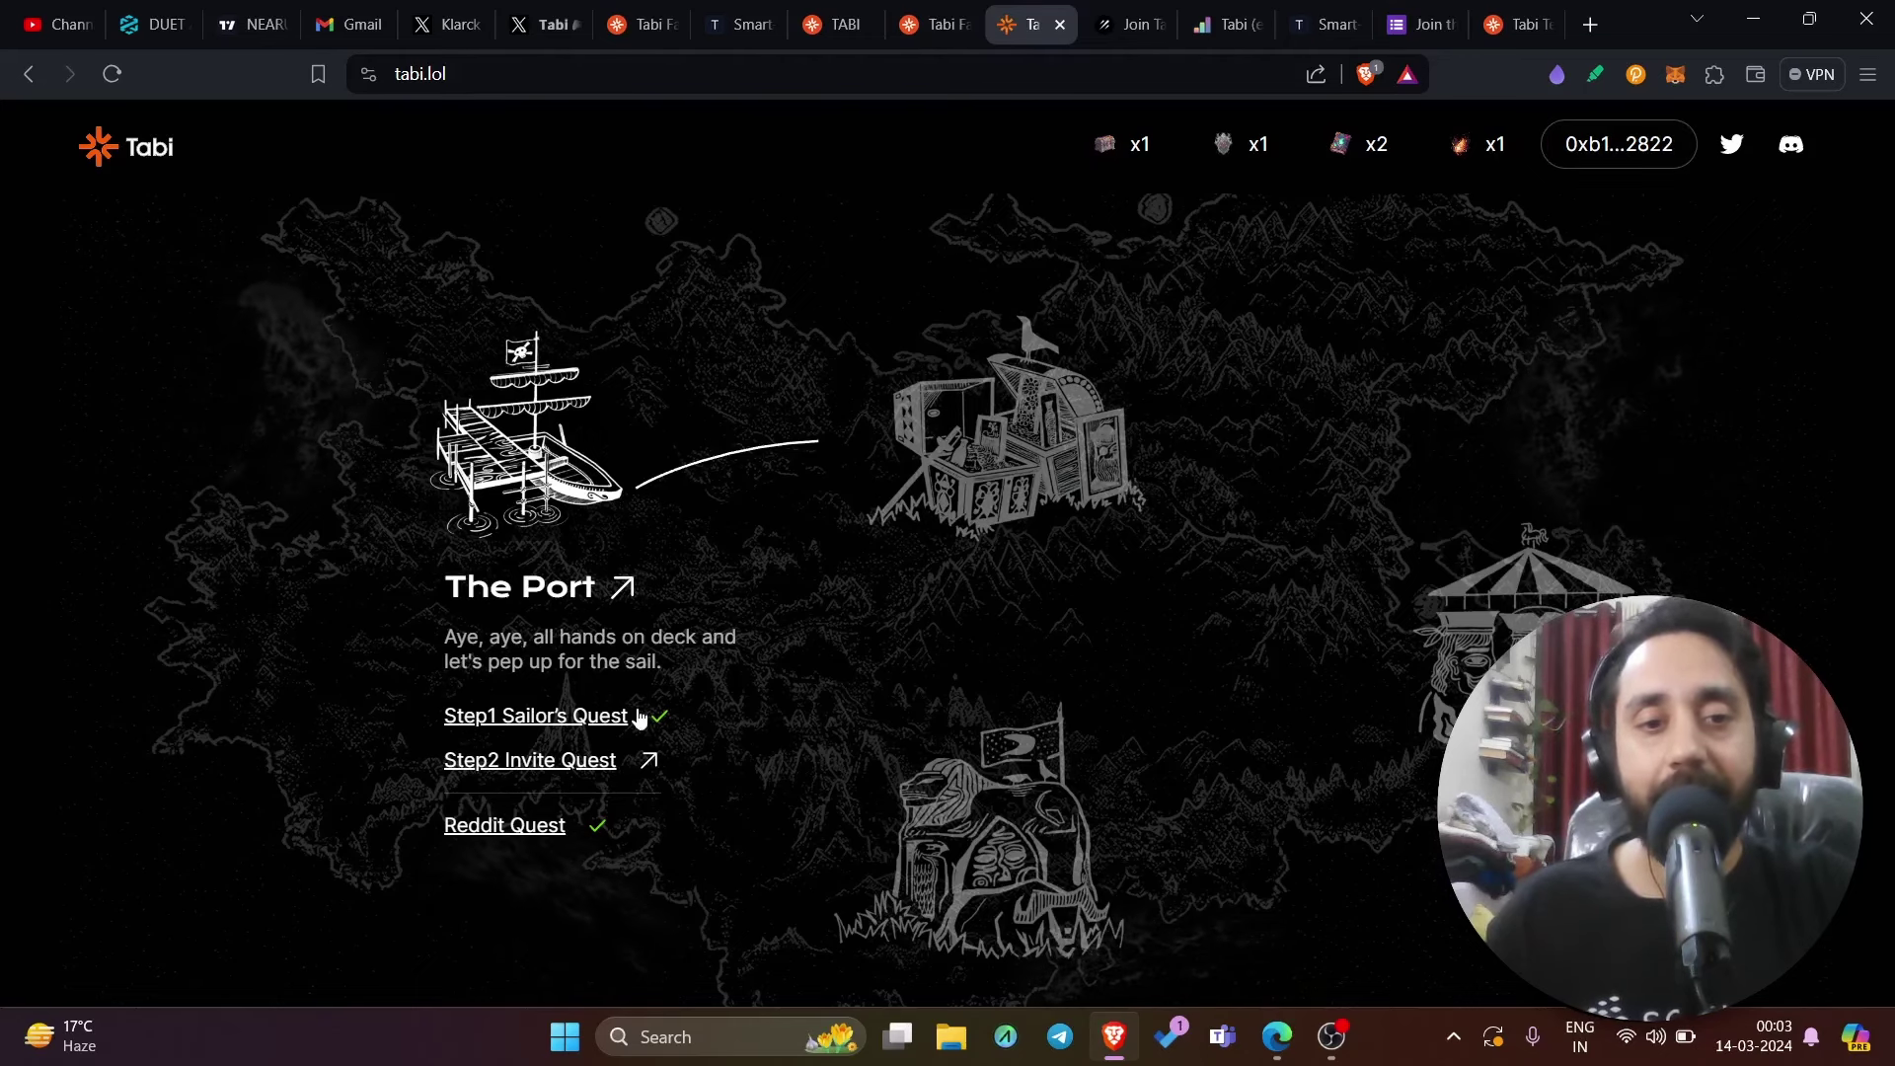
click(544, 727)
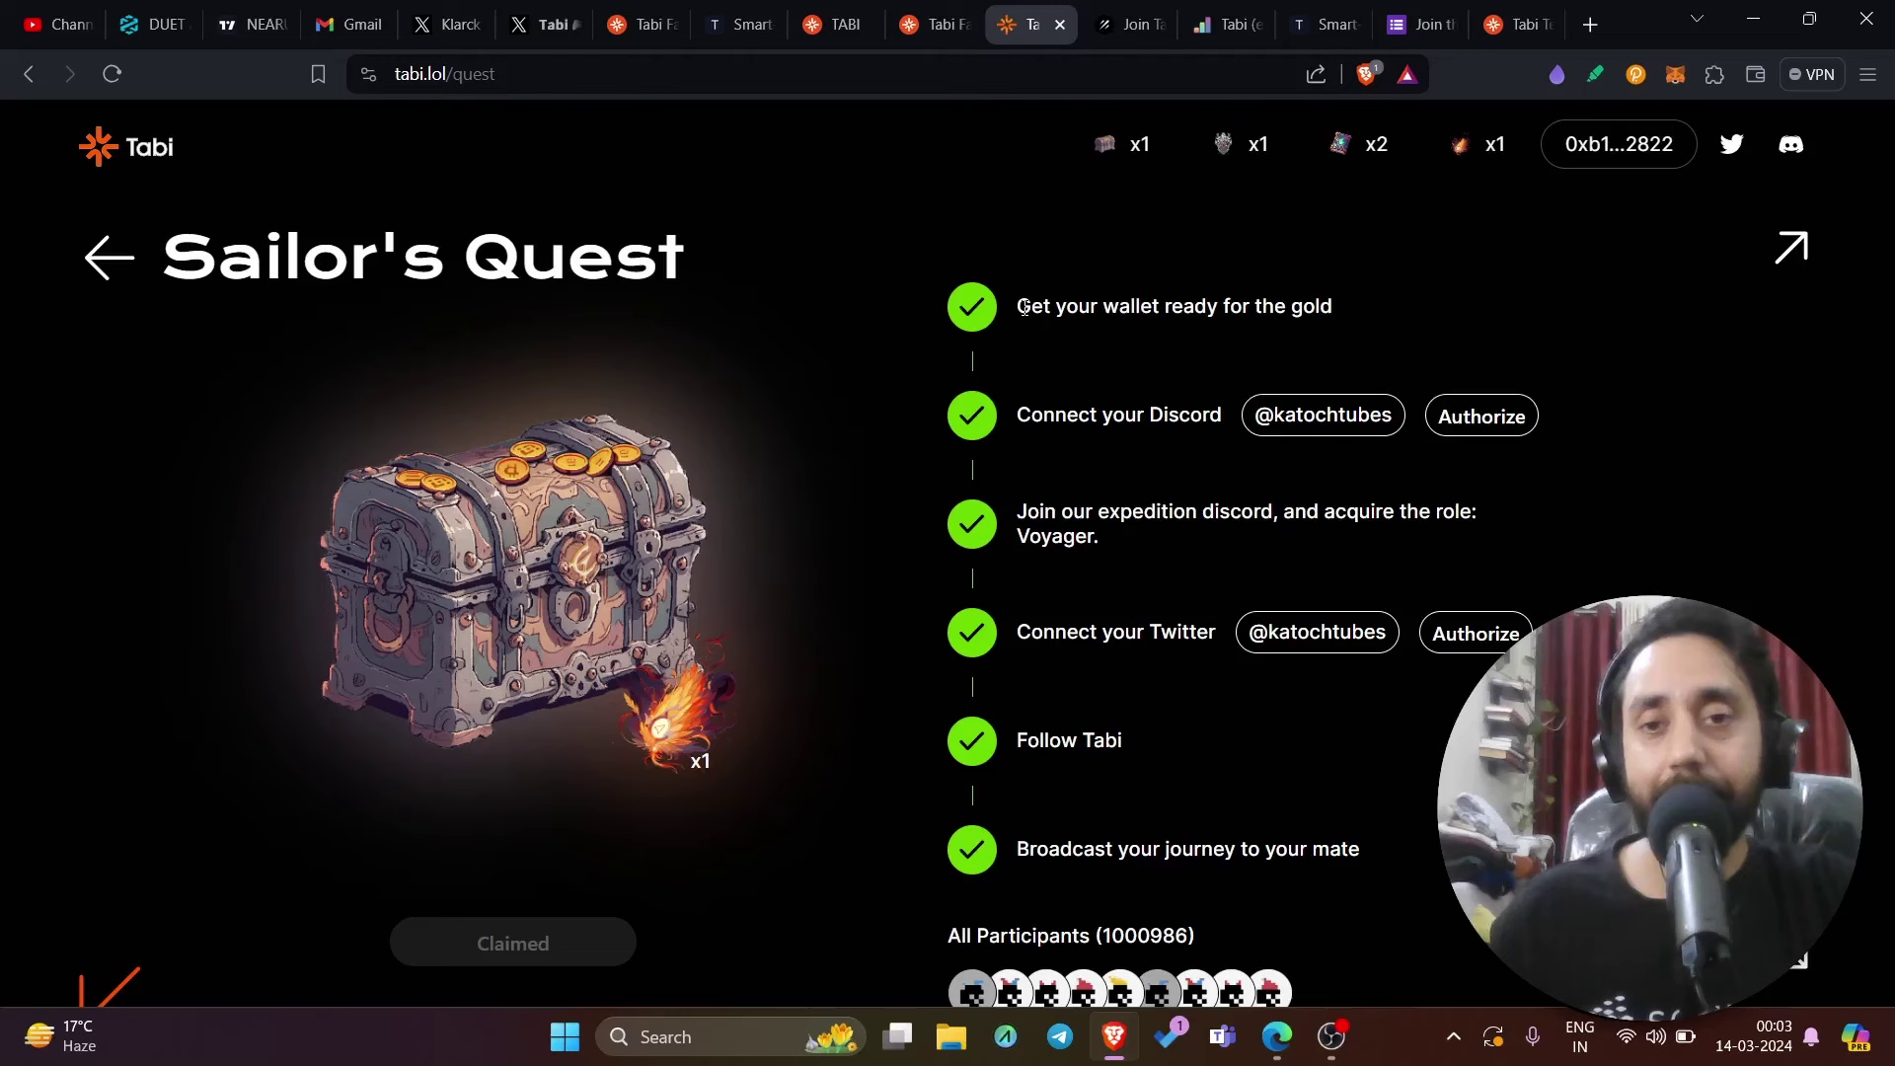
drag(1023, 307, 1354, 310)
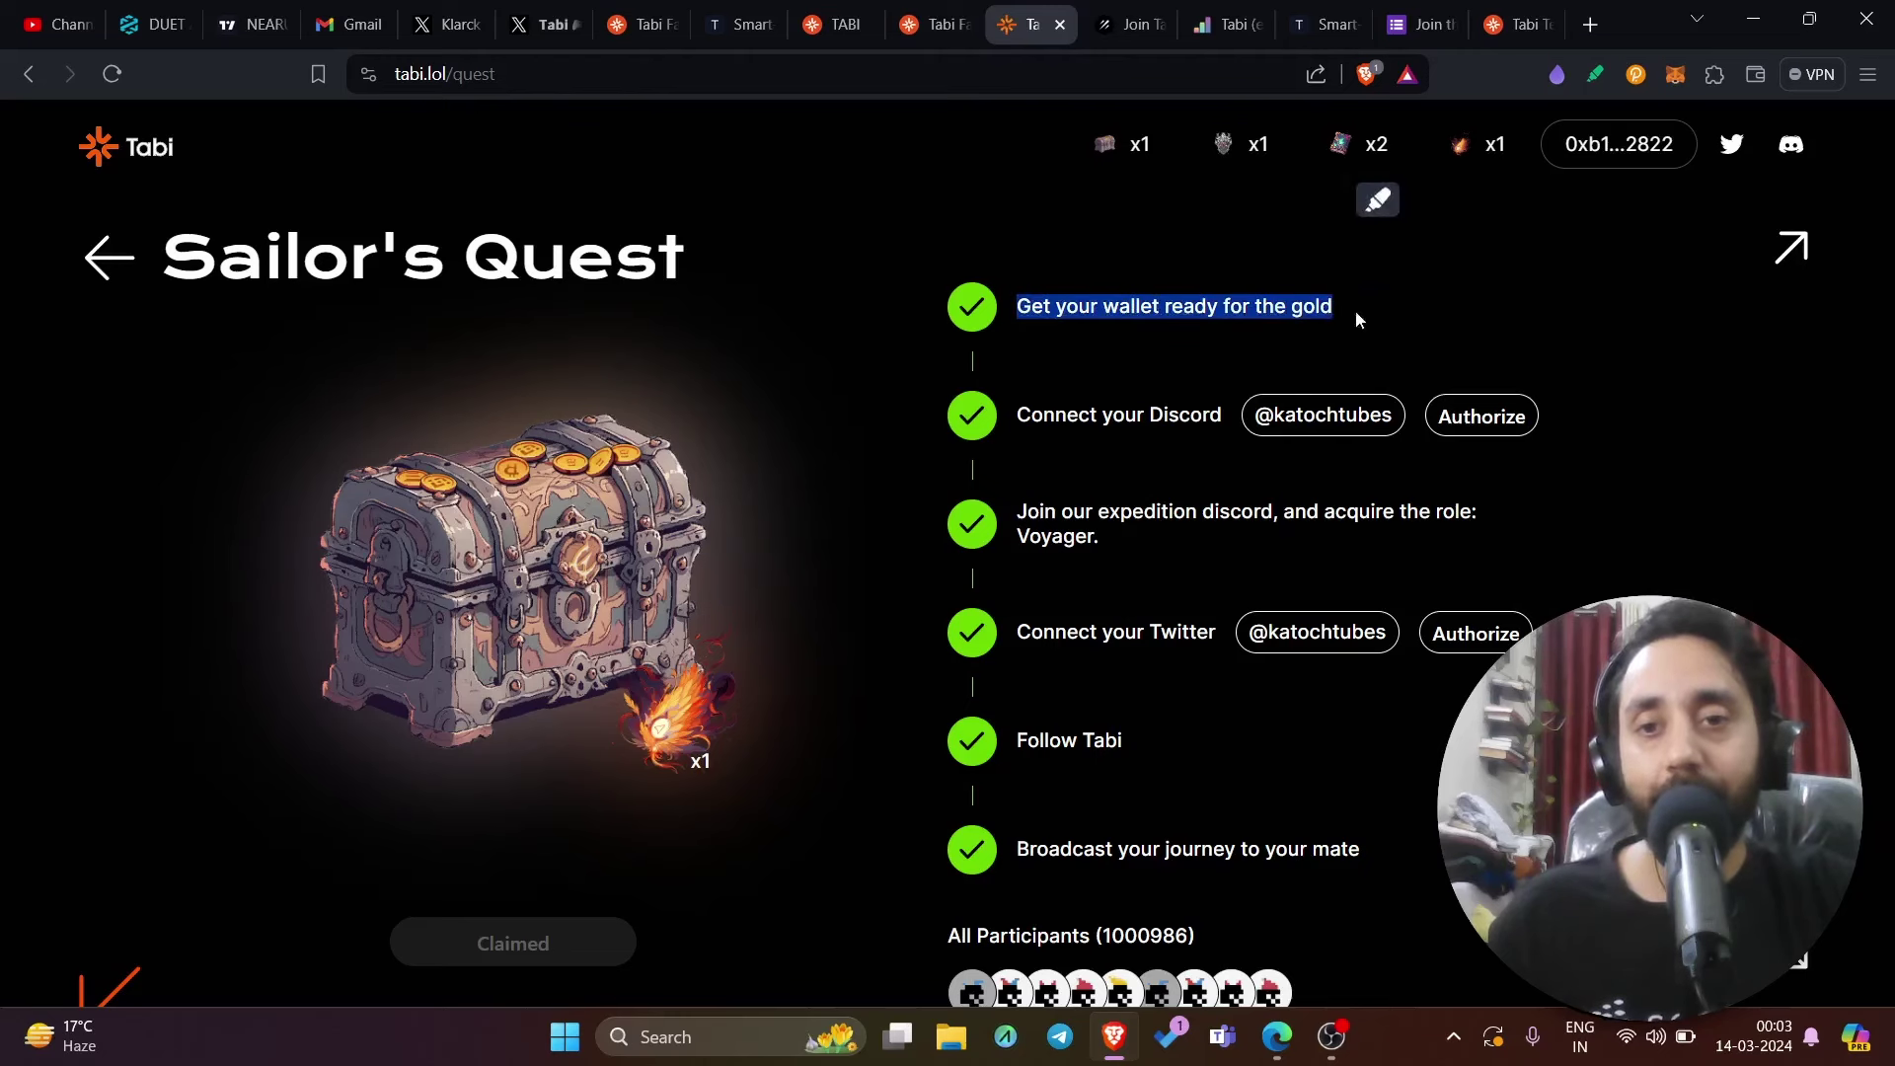
drag(1082, 413, 1199, 415)
drag(1086, 511, 1409, 534)
drag(1075, 631, 1197, 634)
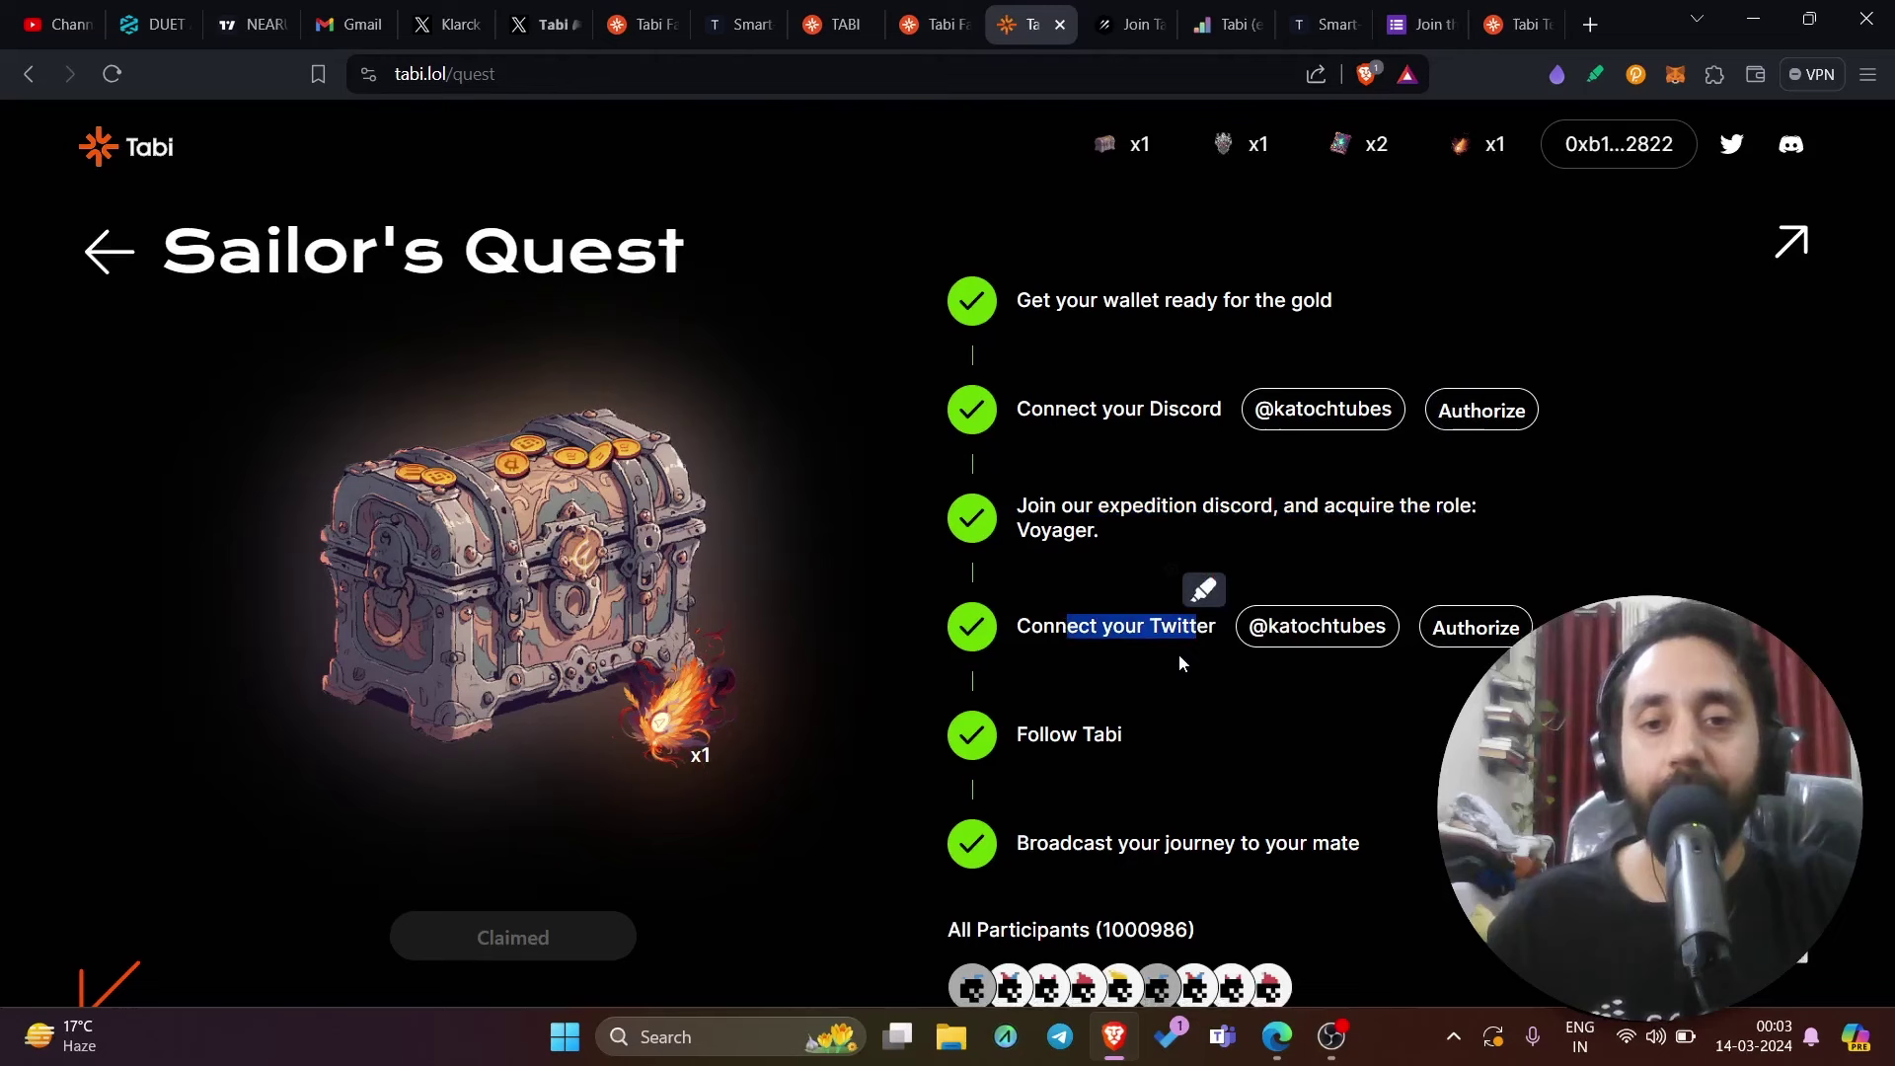
scroll(1184, 671, down, 1)
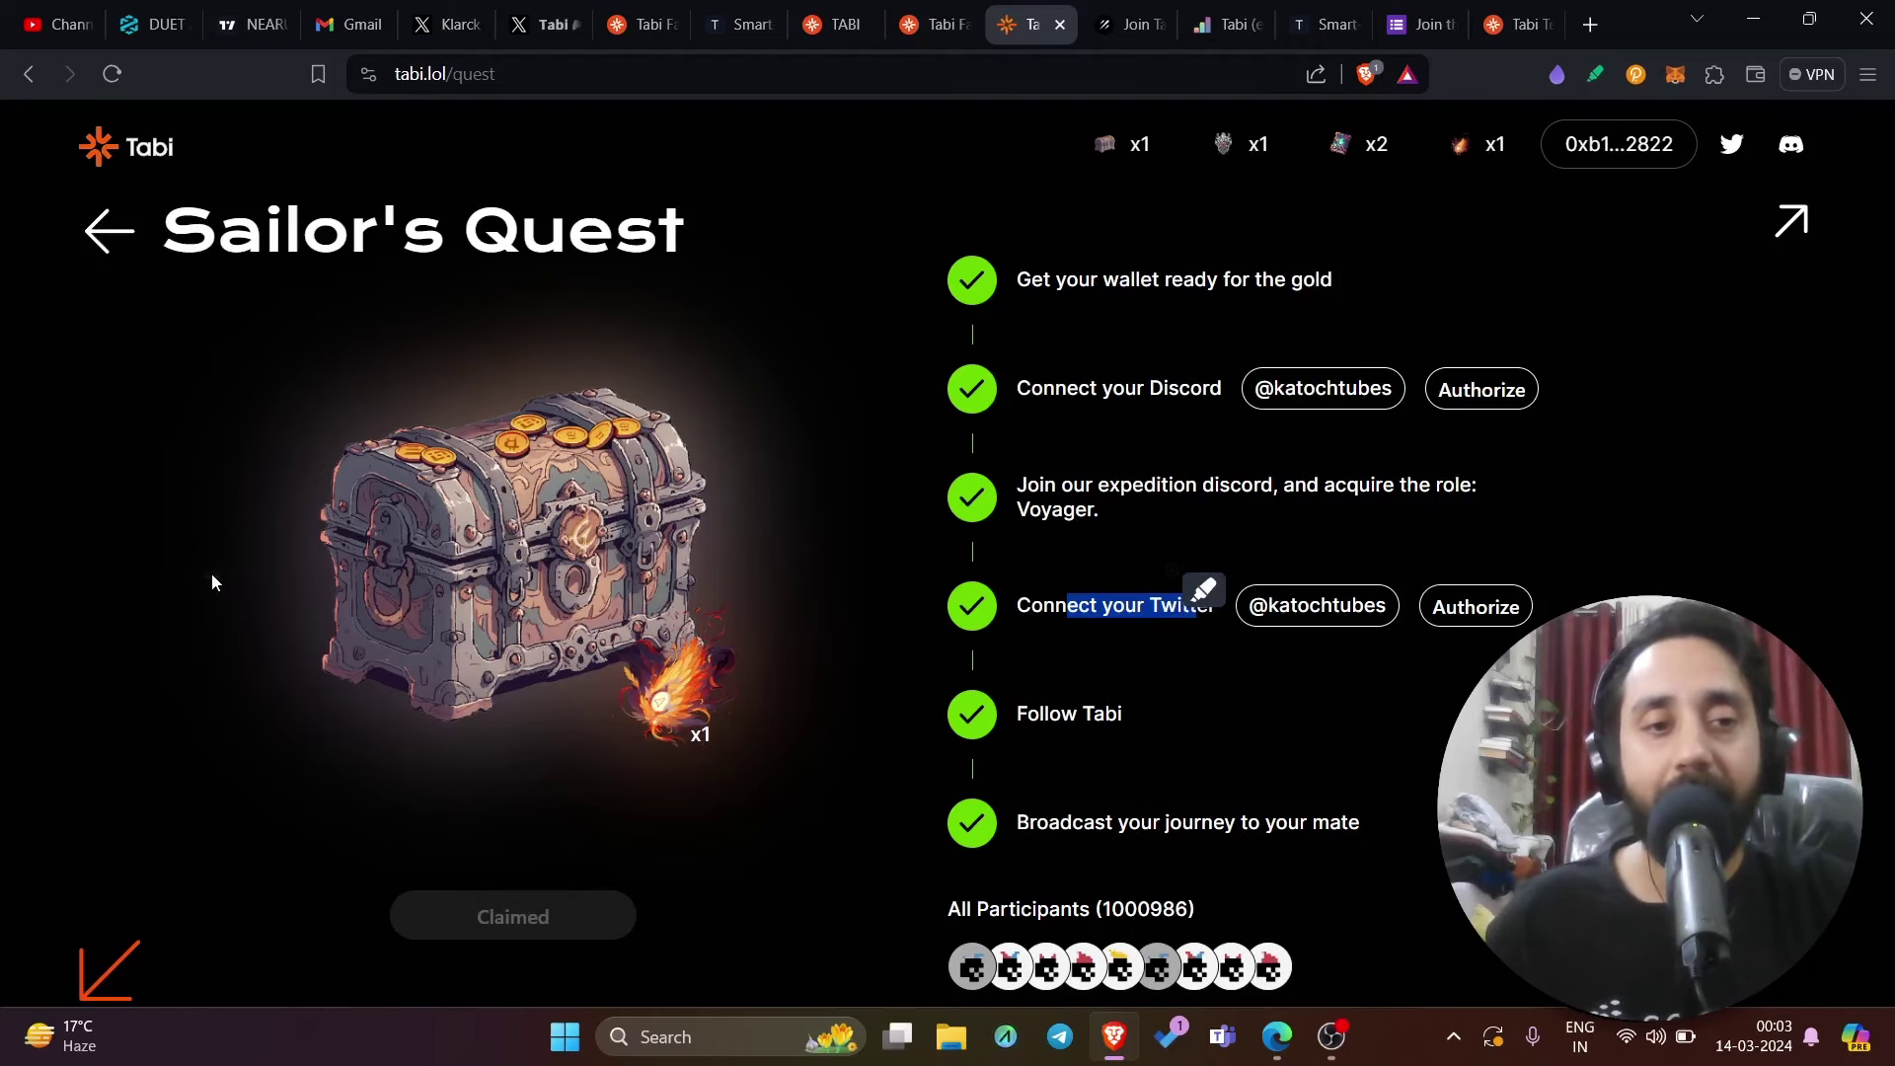
Step: Confirm the Reddit Quest is completed and claimed, ending back on the Port quest map
click(107, 233)
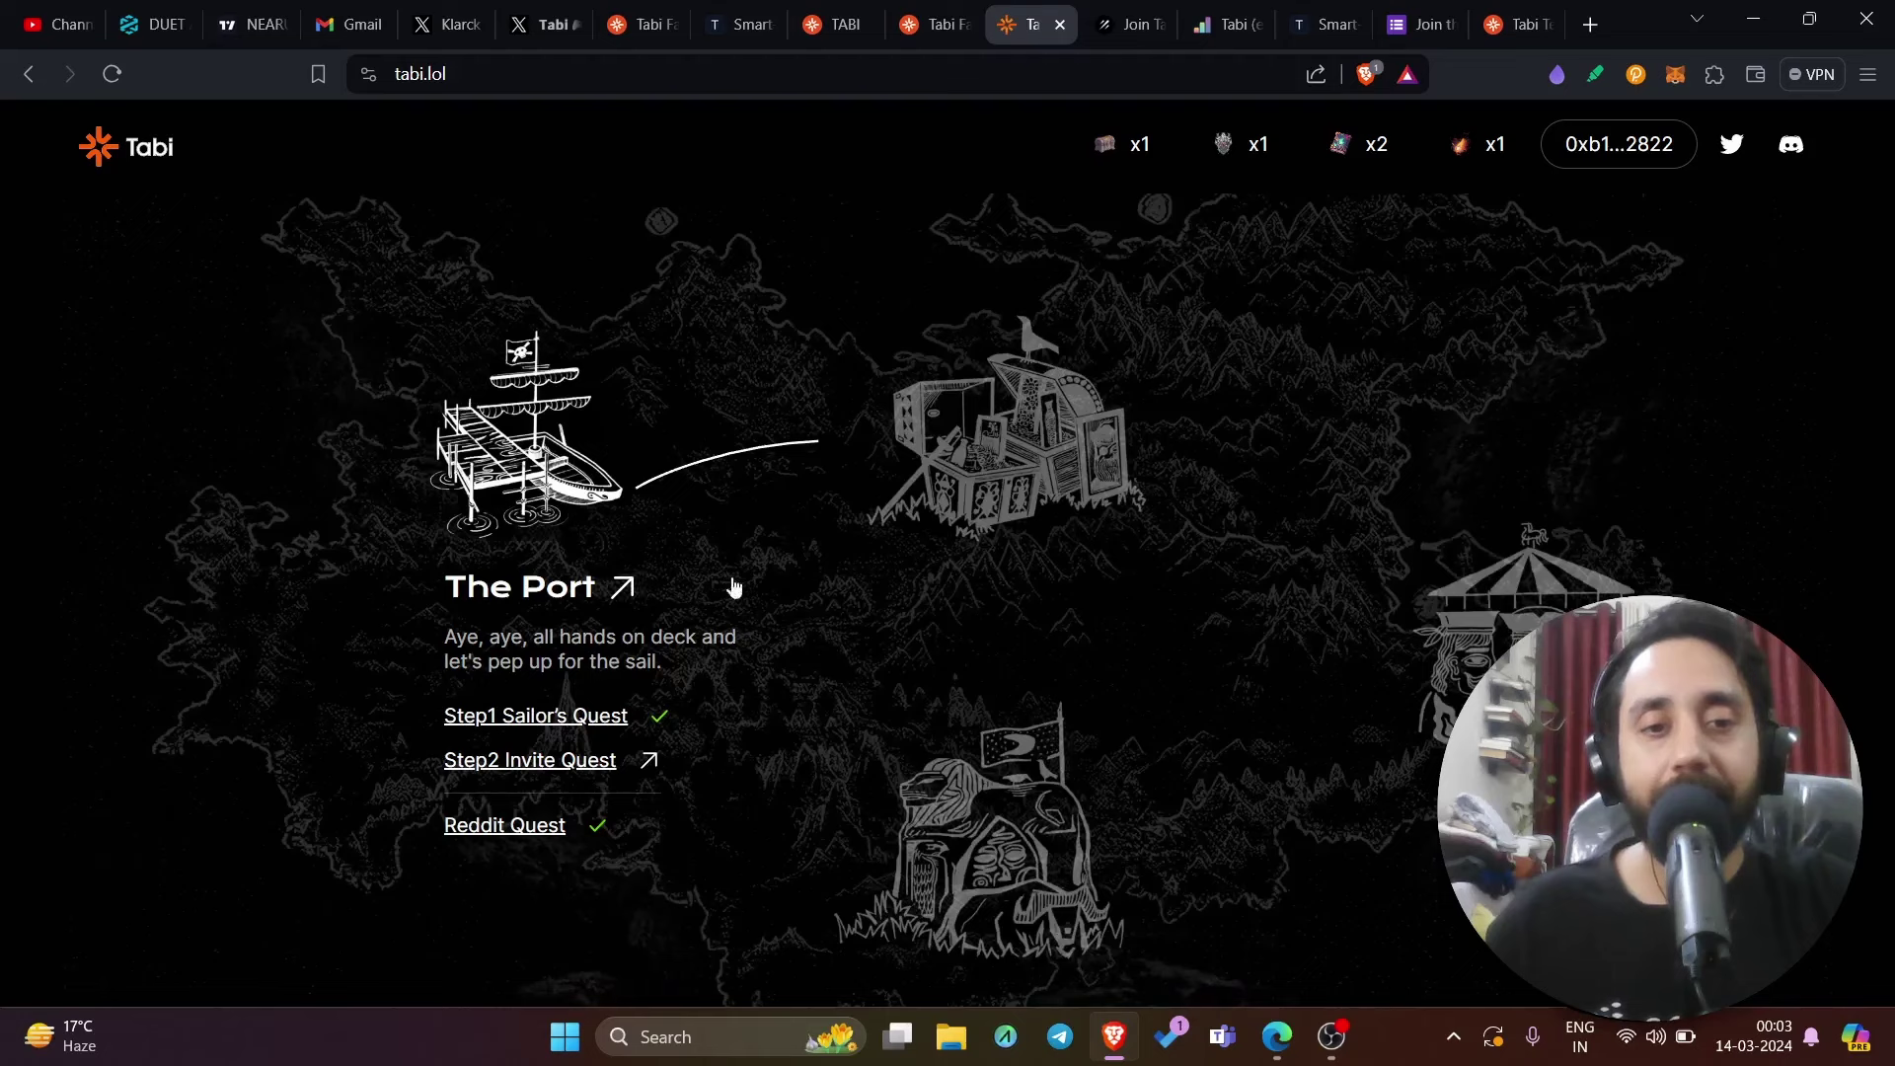
click(1161, 495)
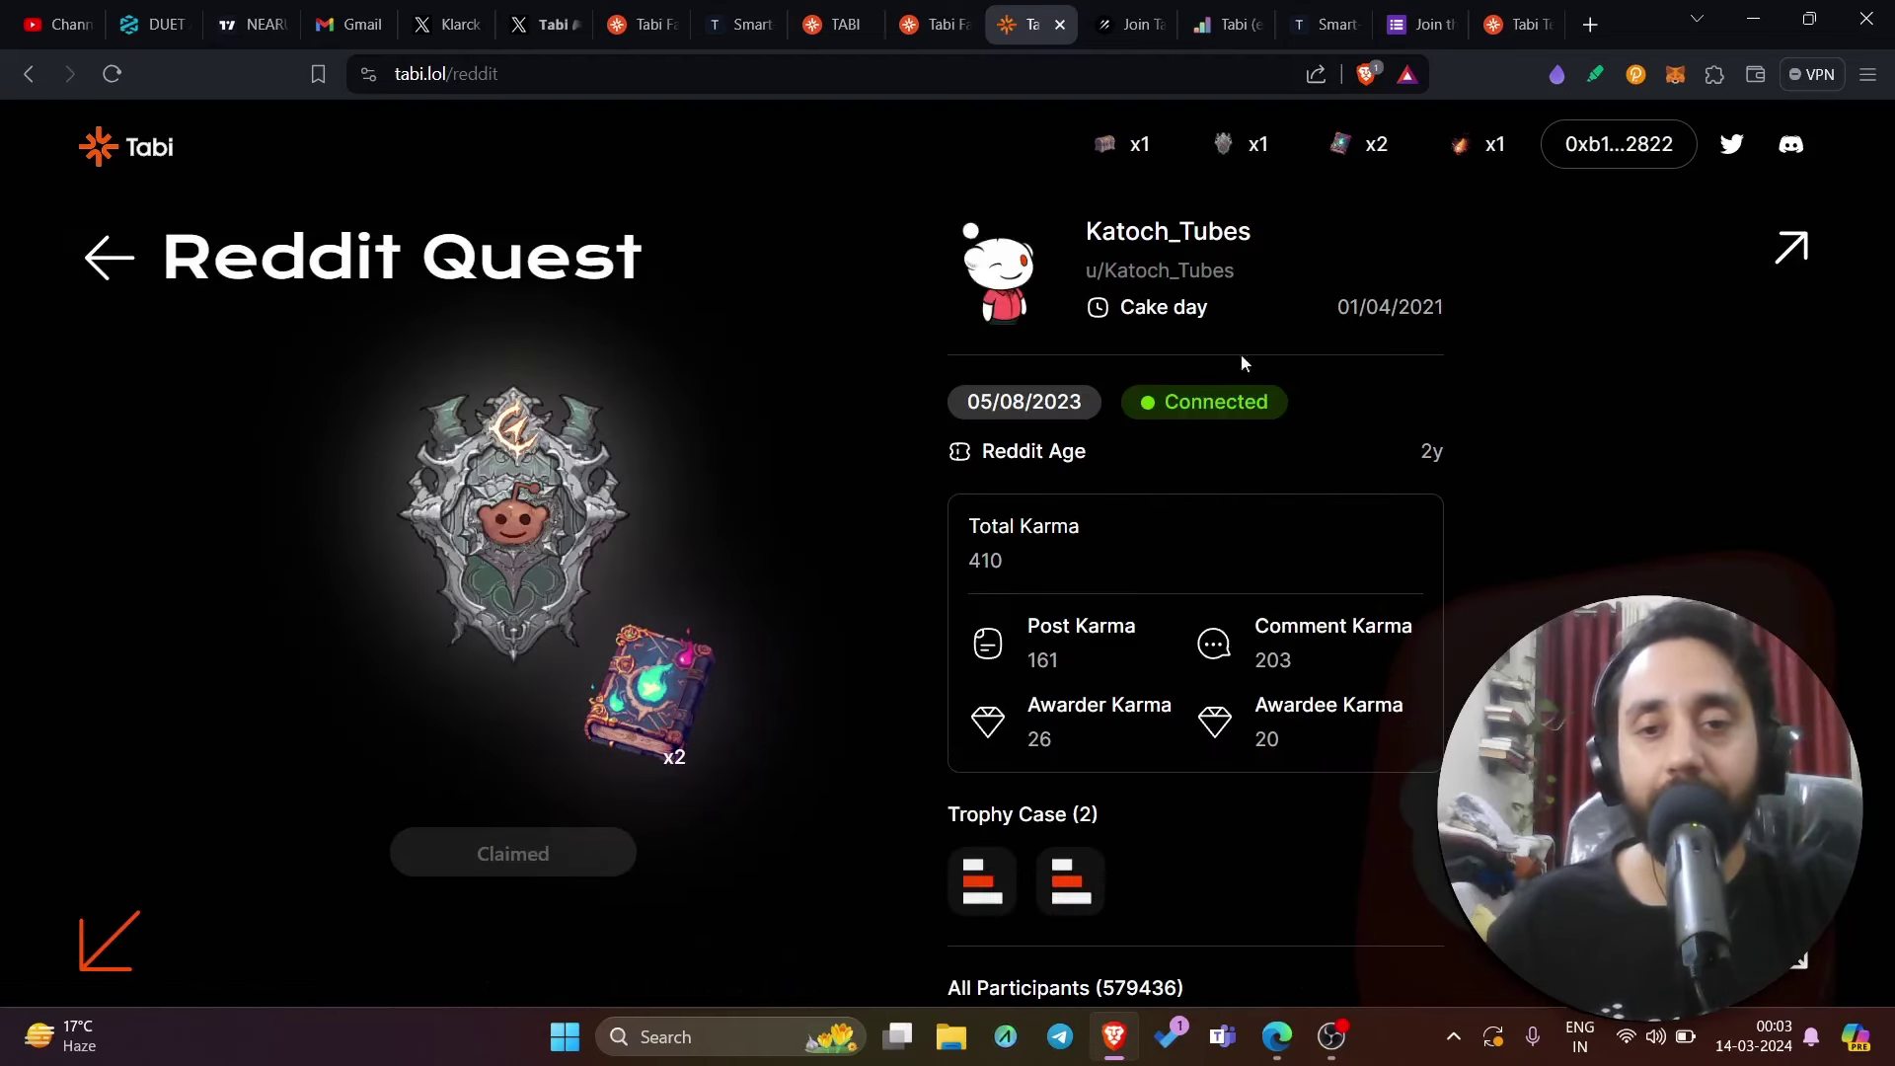
scroll(862, 609, down, 1)
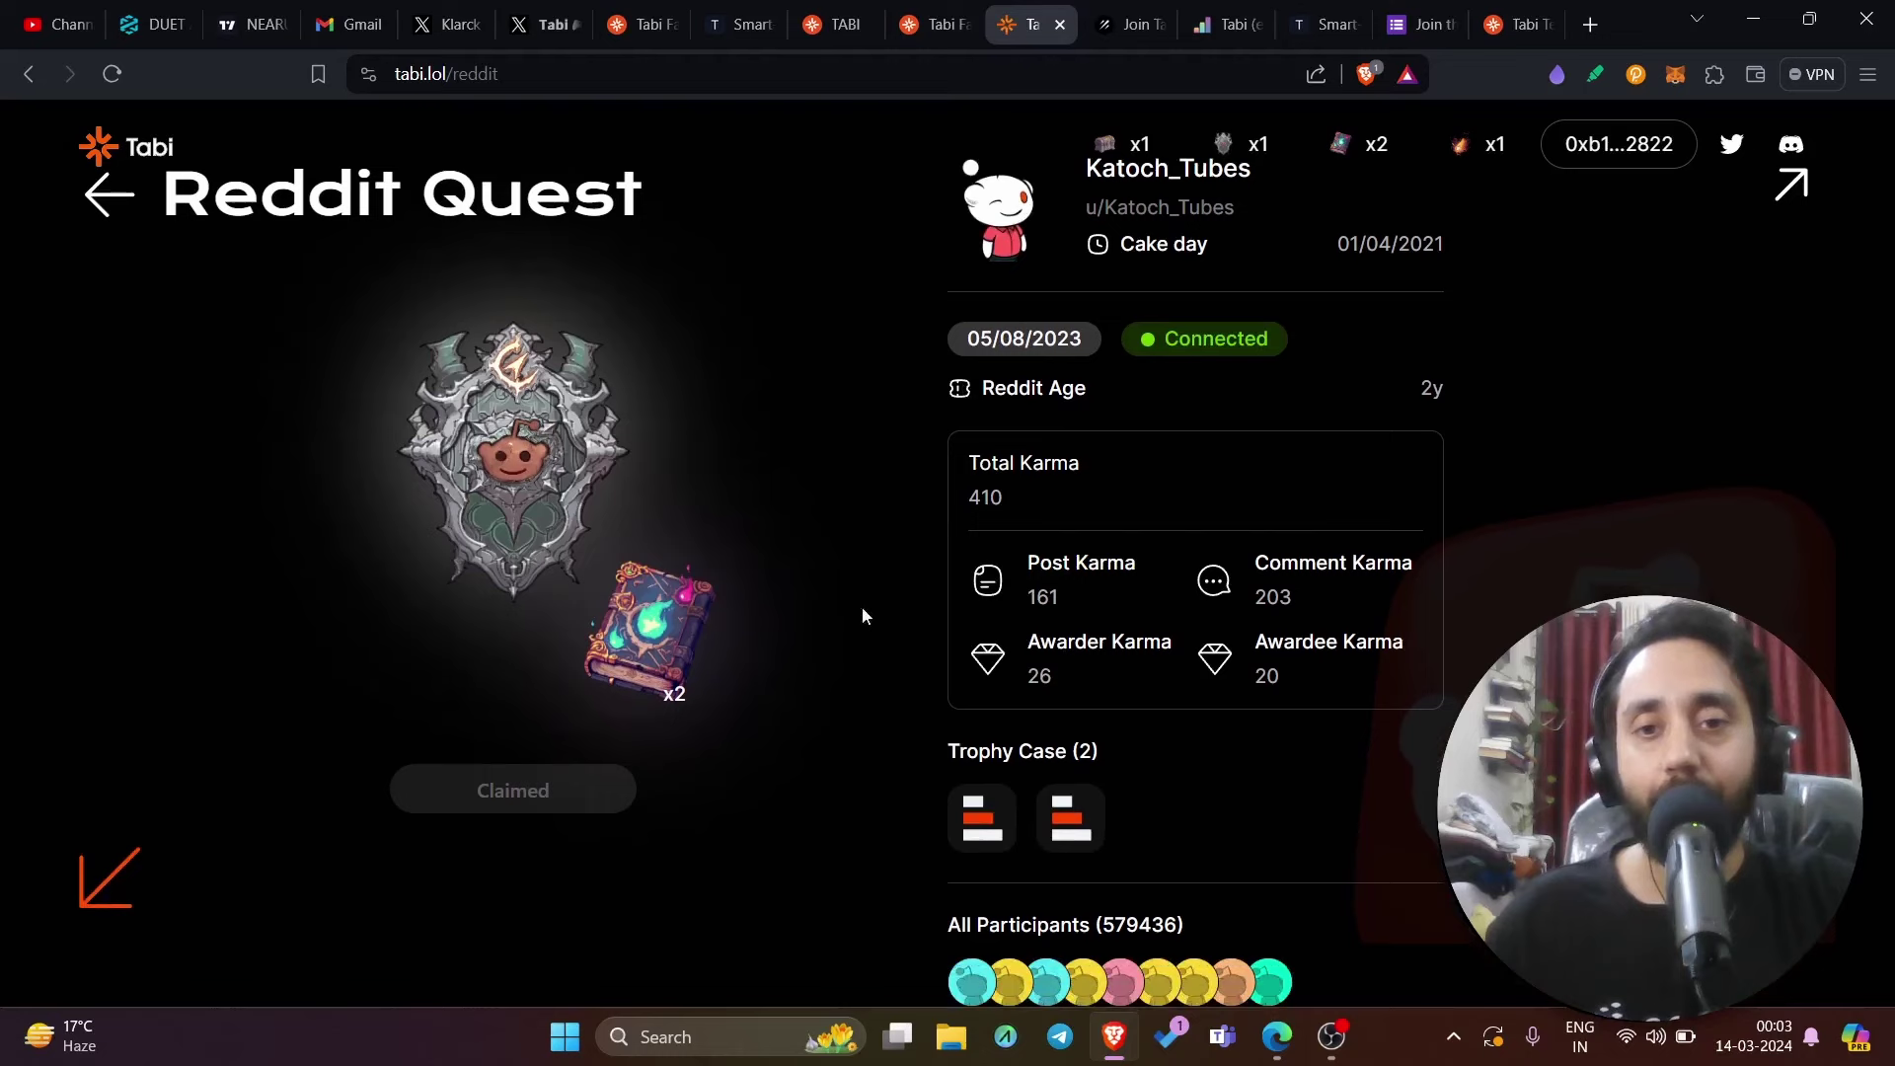
click(91, 196)
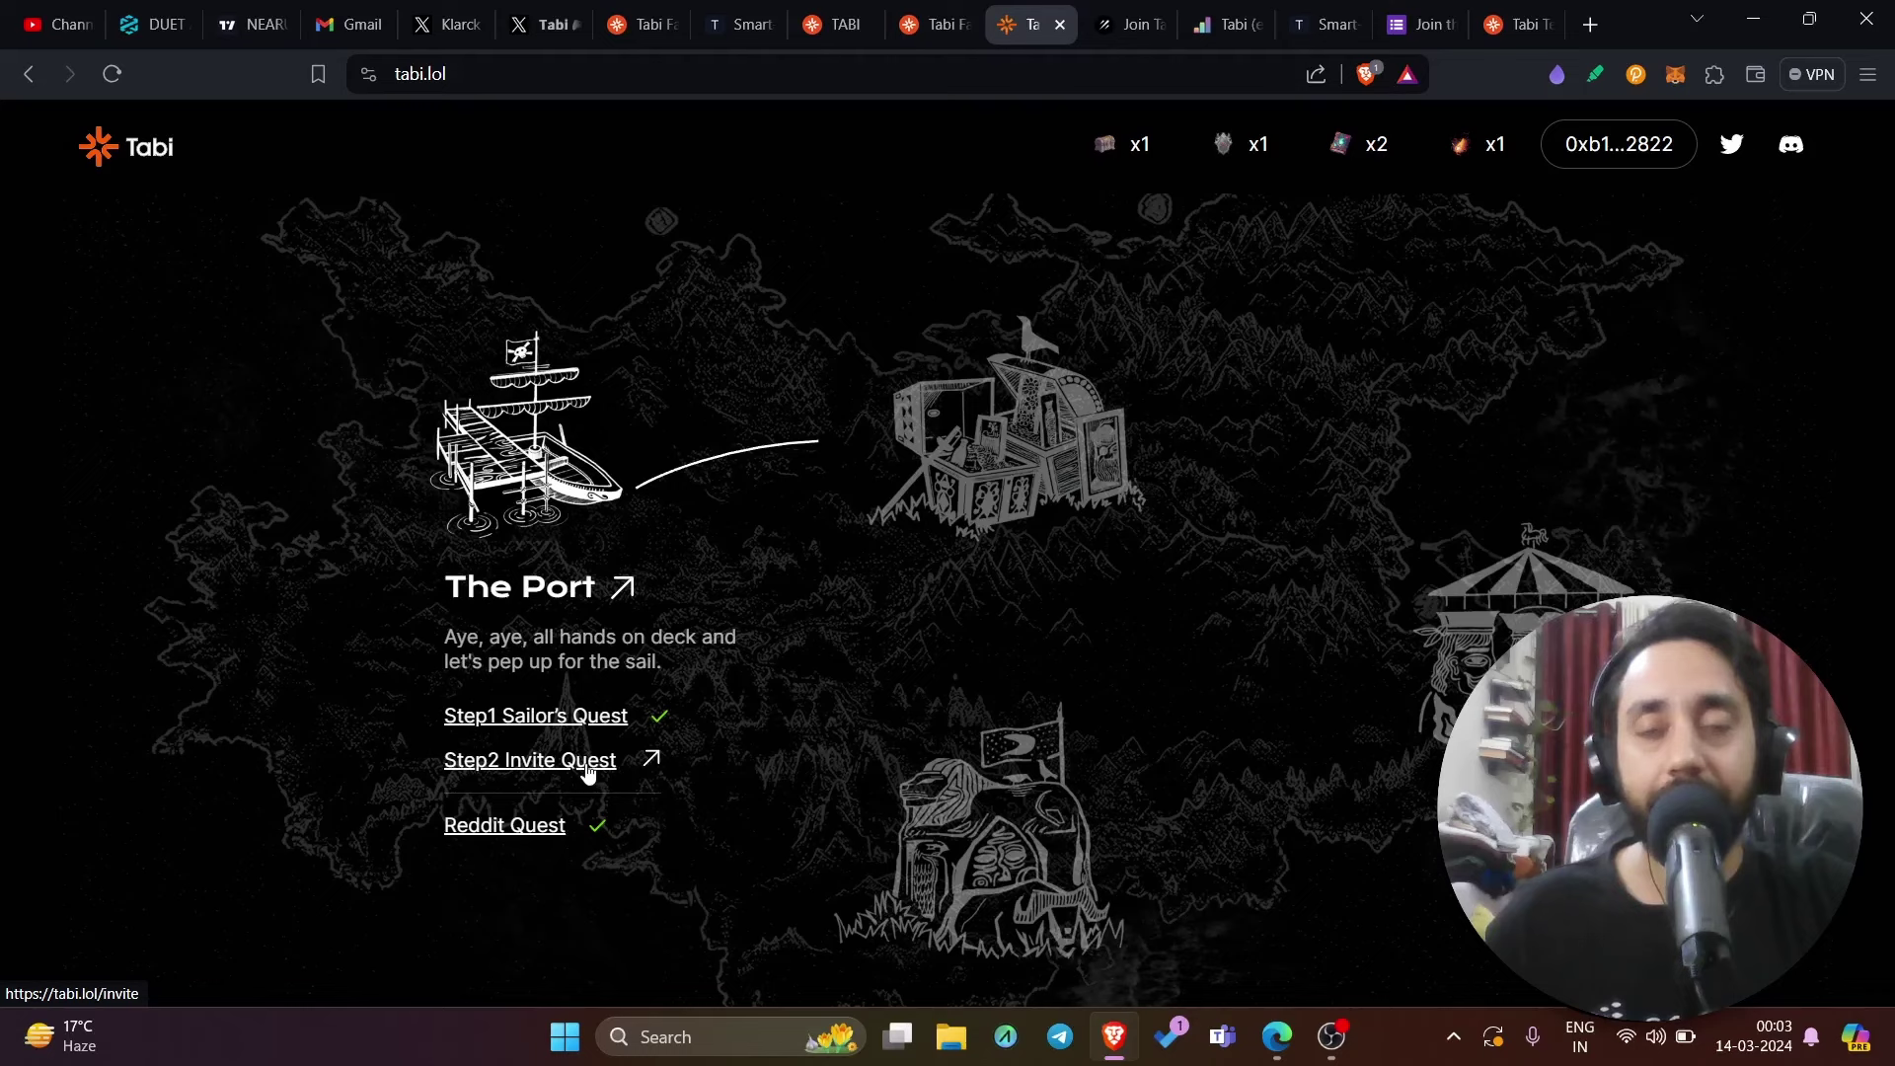
click(587, 770)
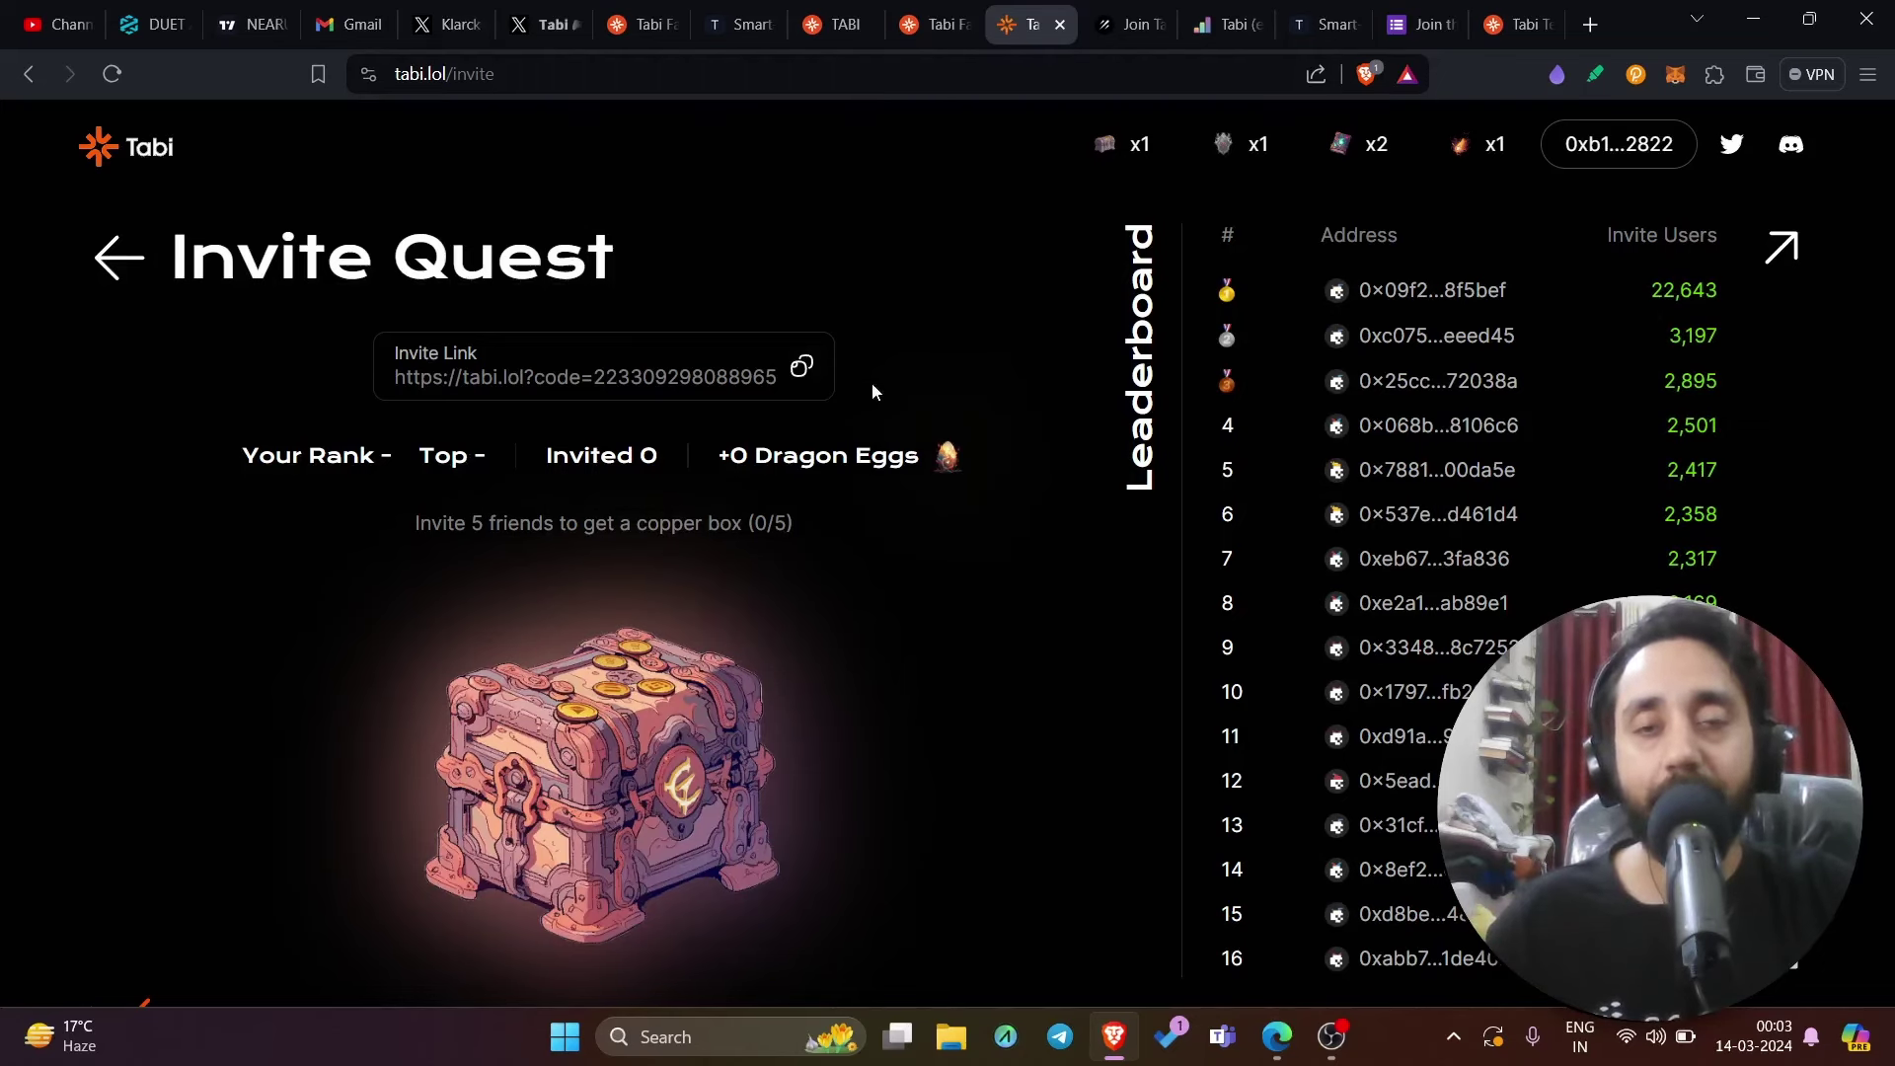
click(118, 257)
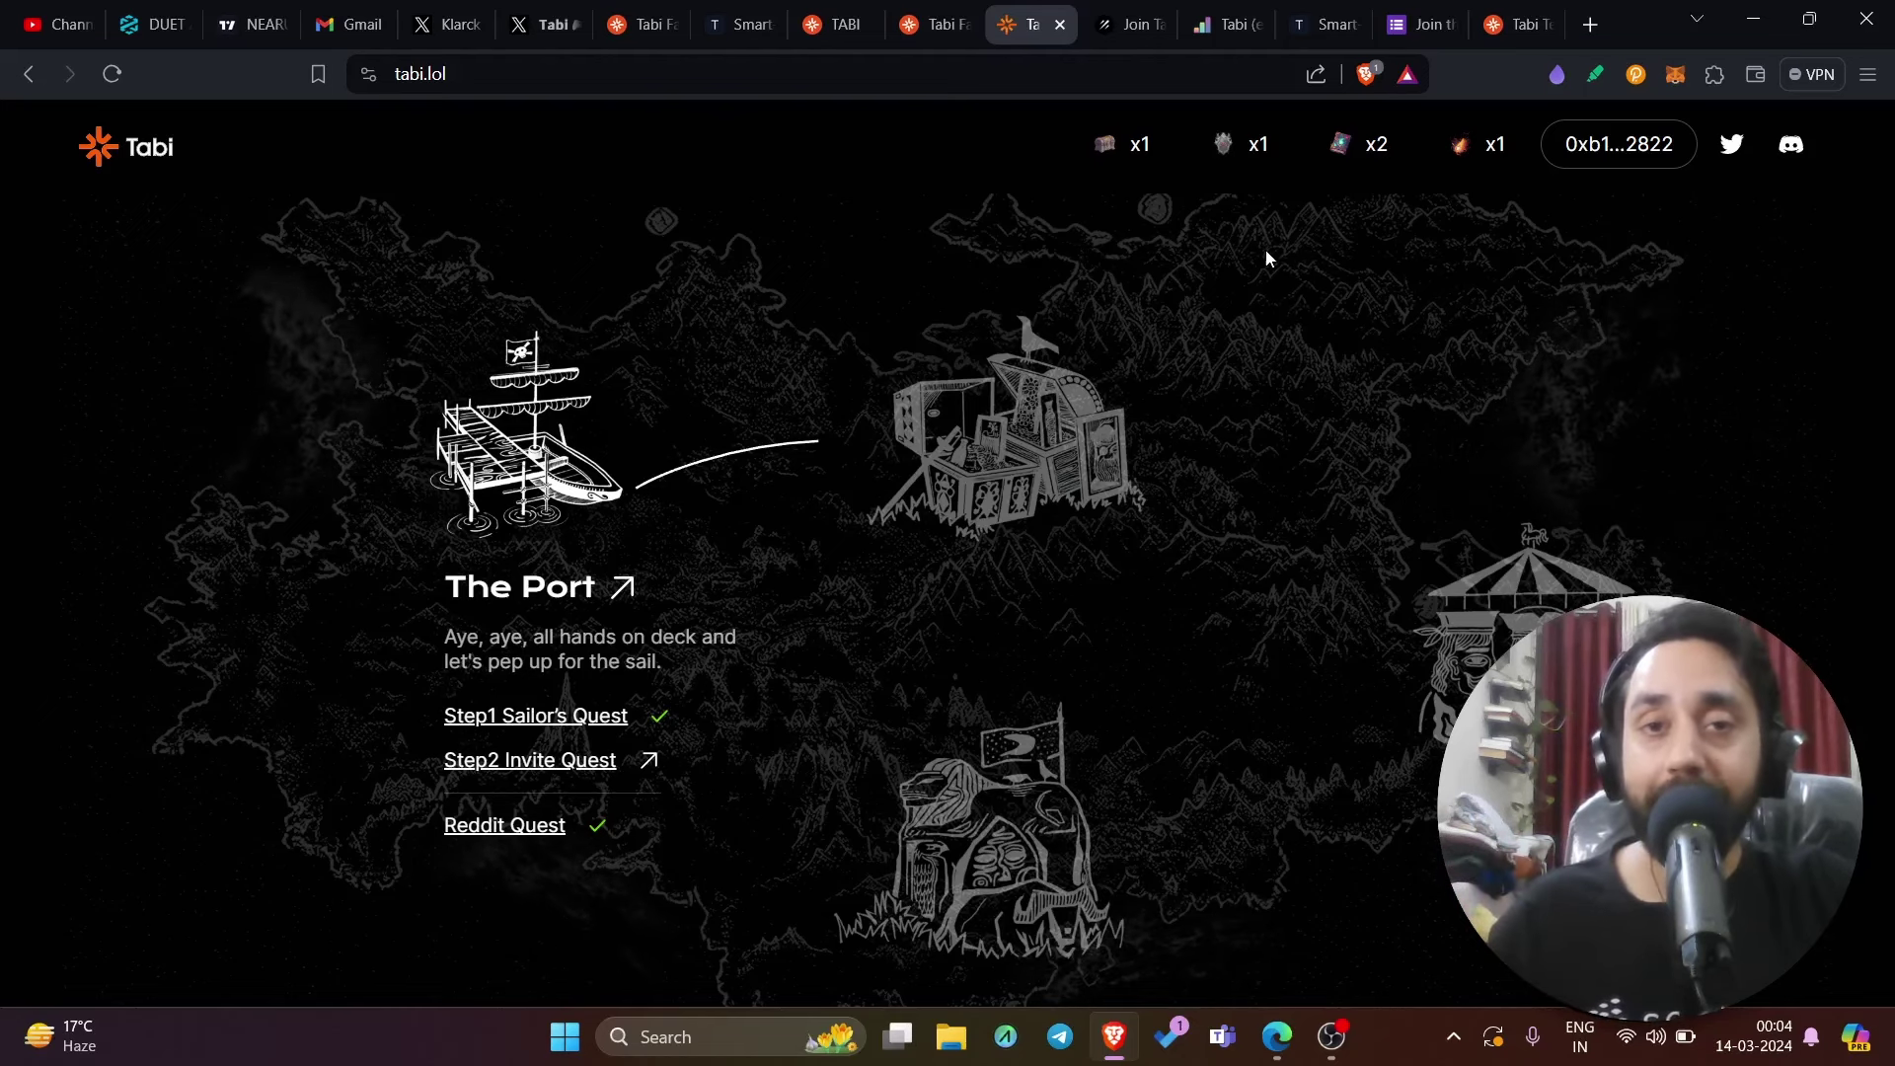
click(1122, 25)
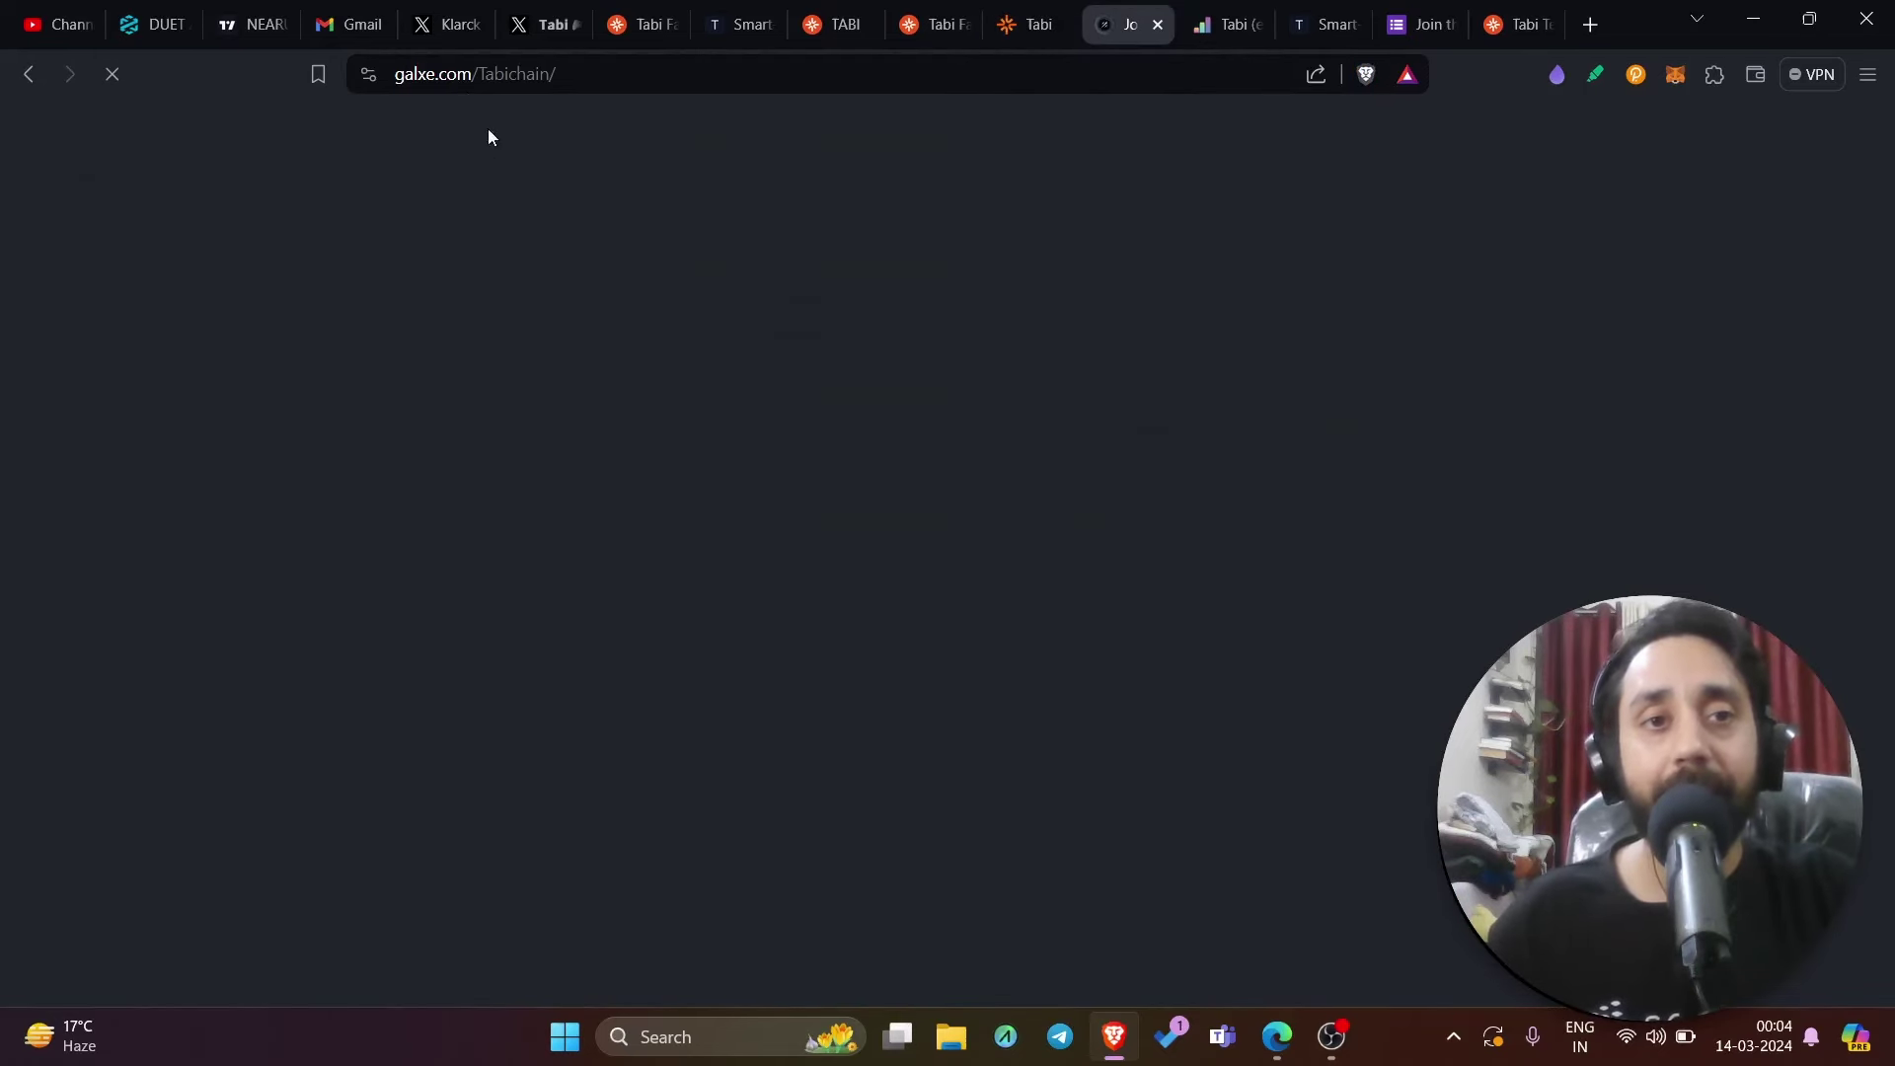
drag(445, 84, 545, 90)
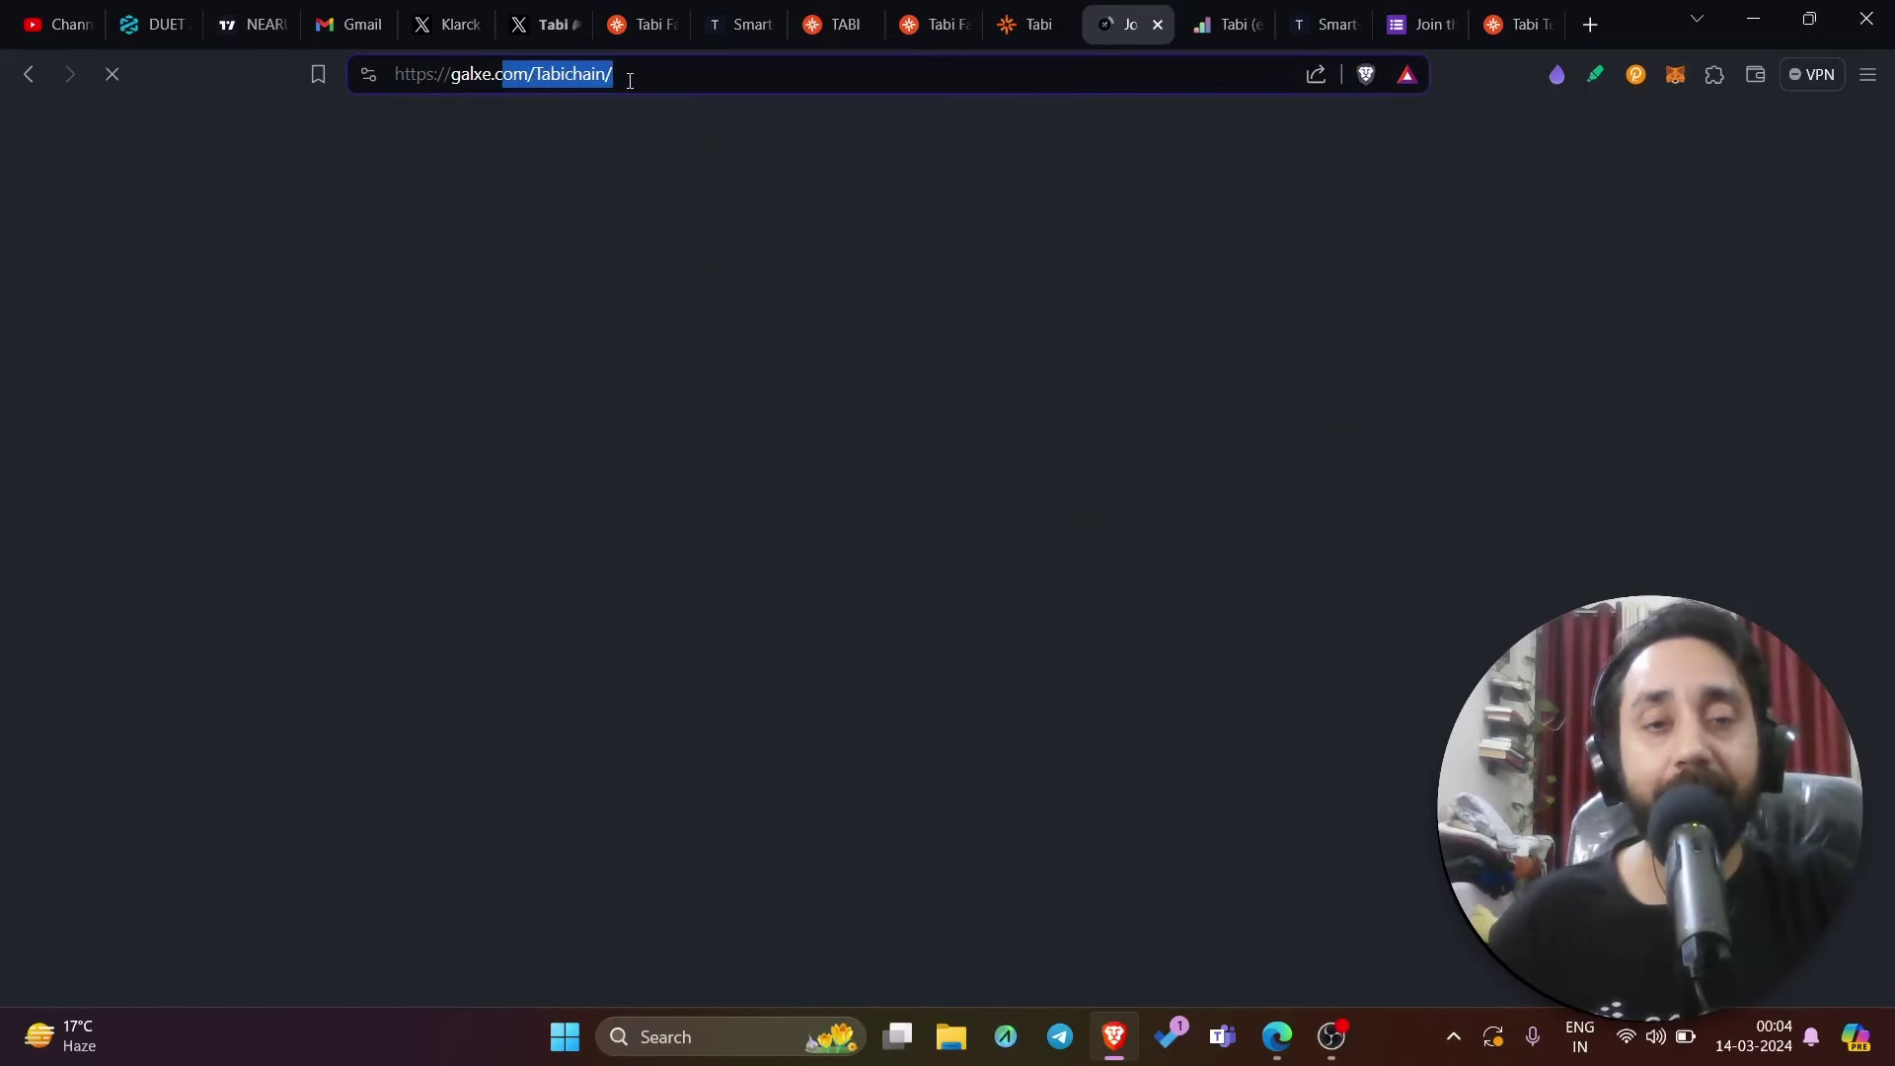
click(920, 26)
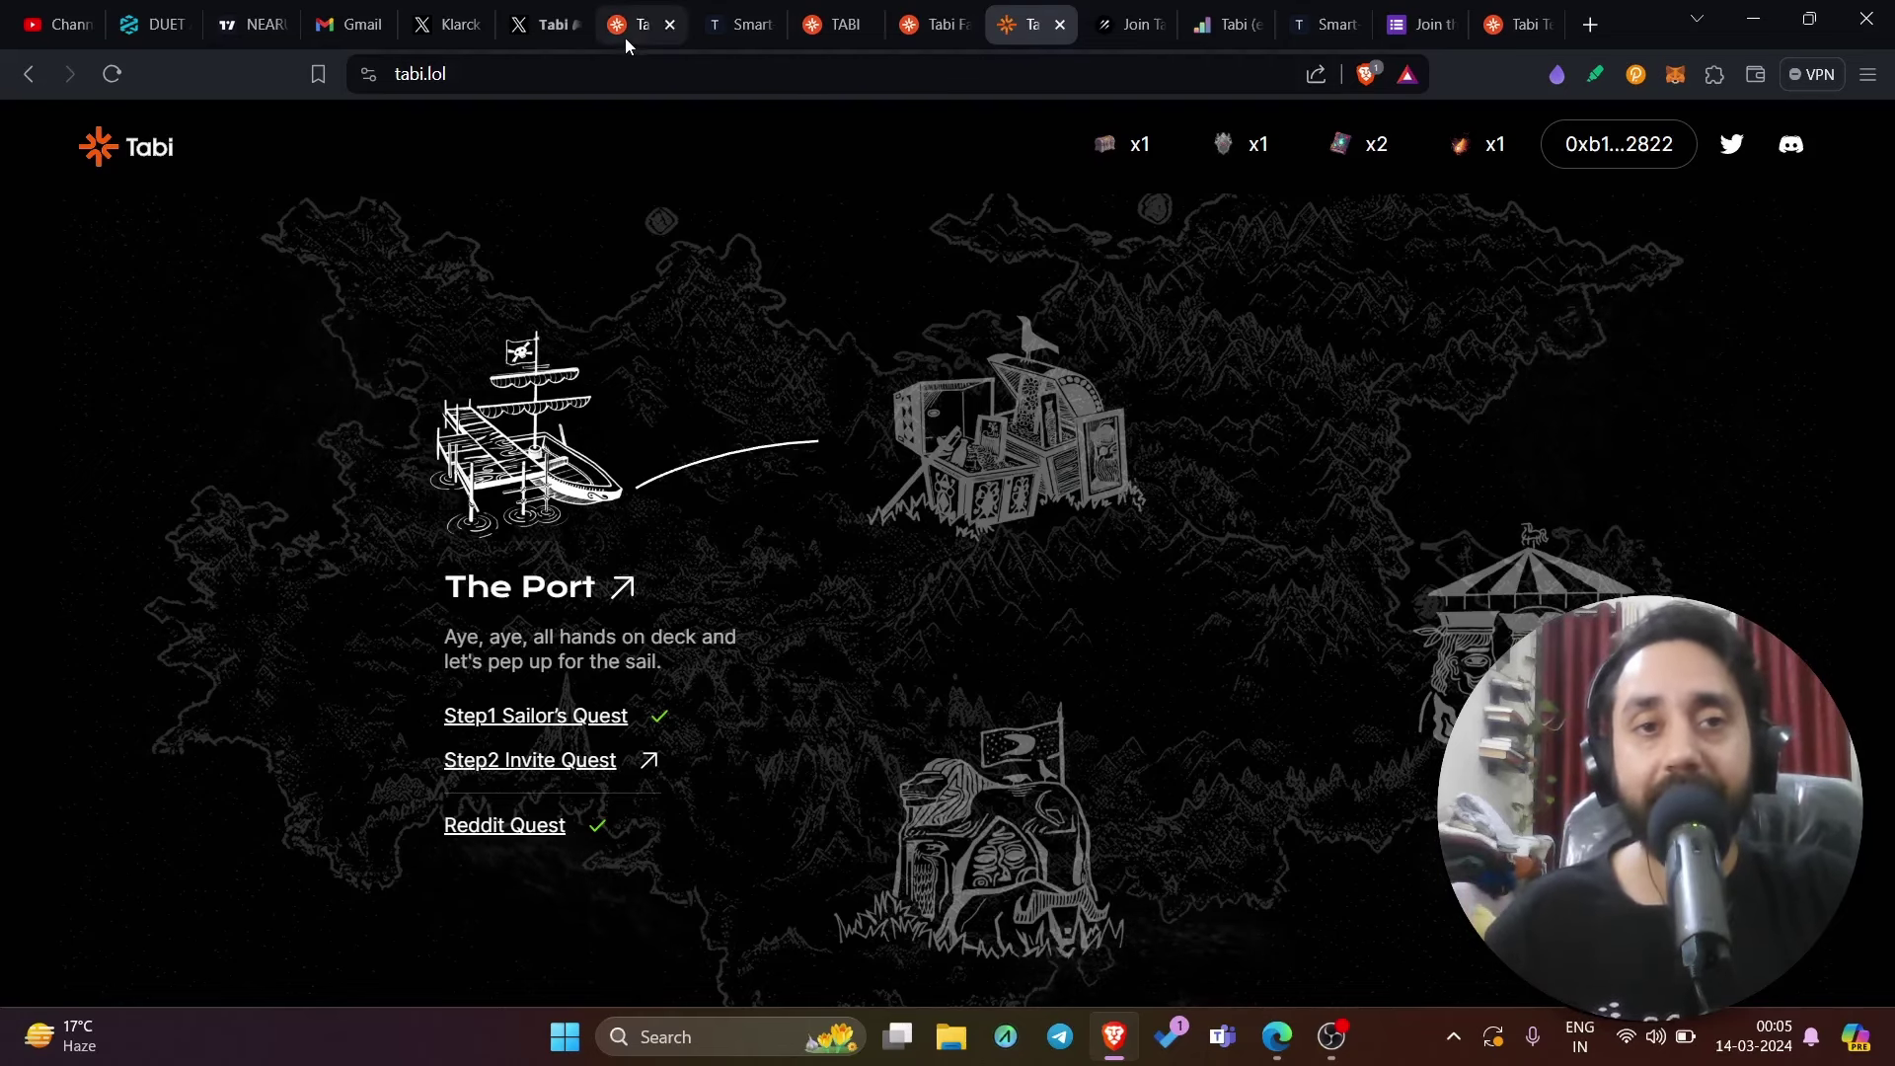
click(511, 37)
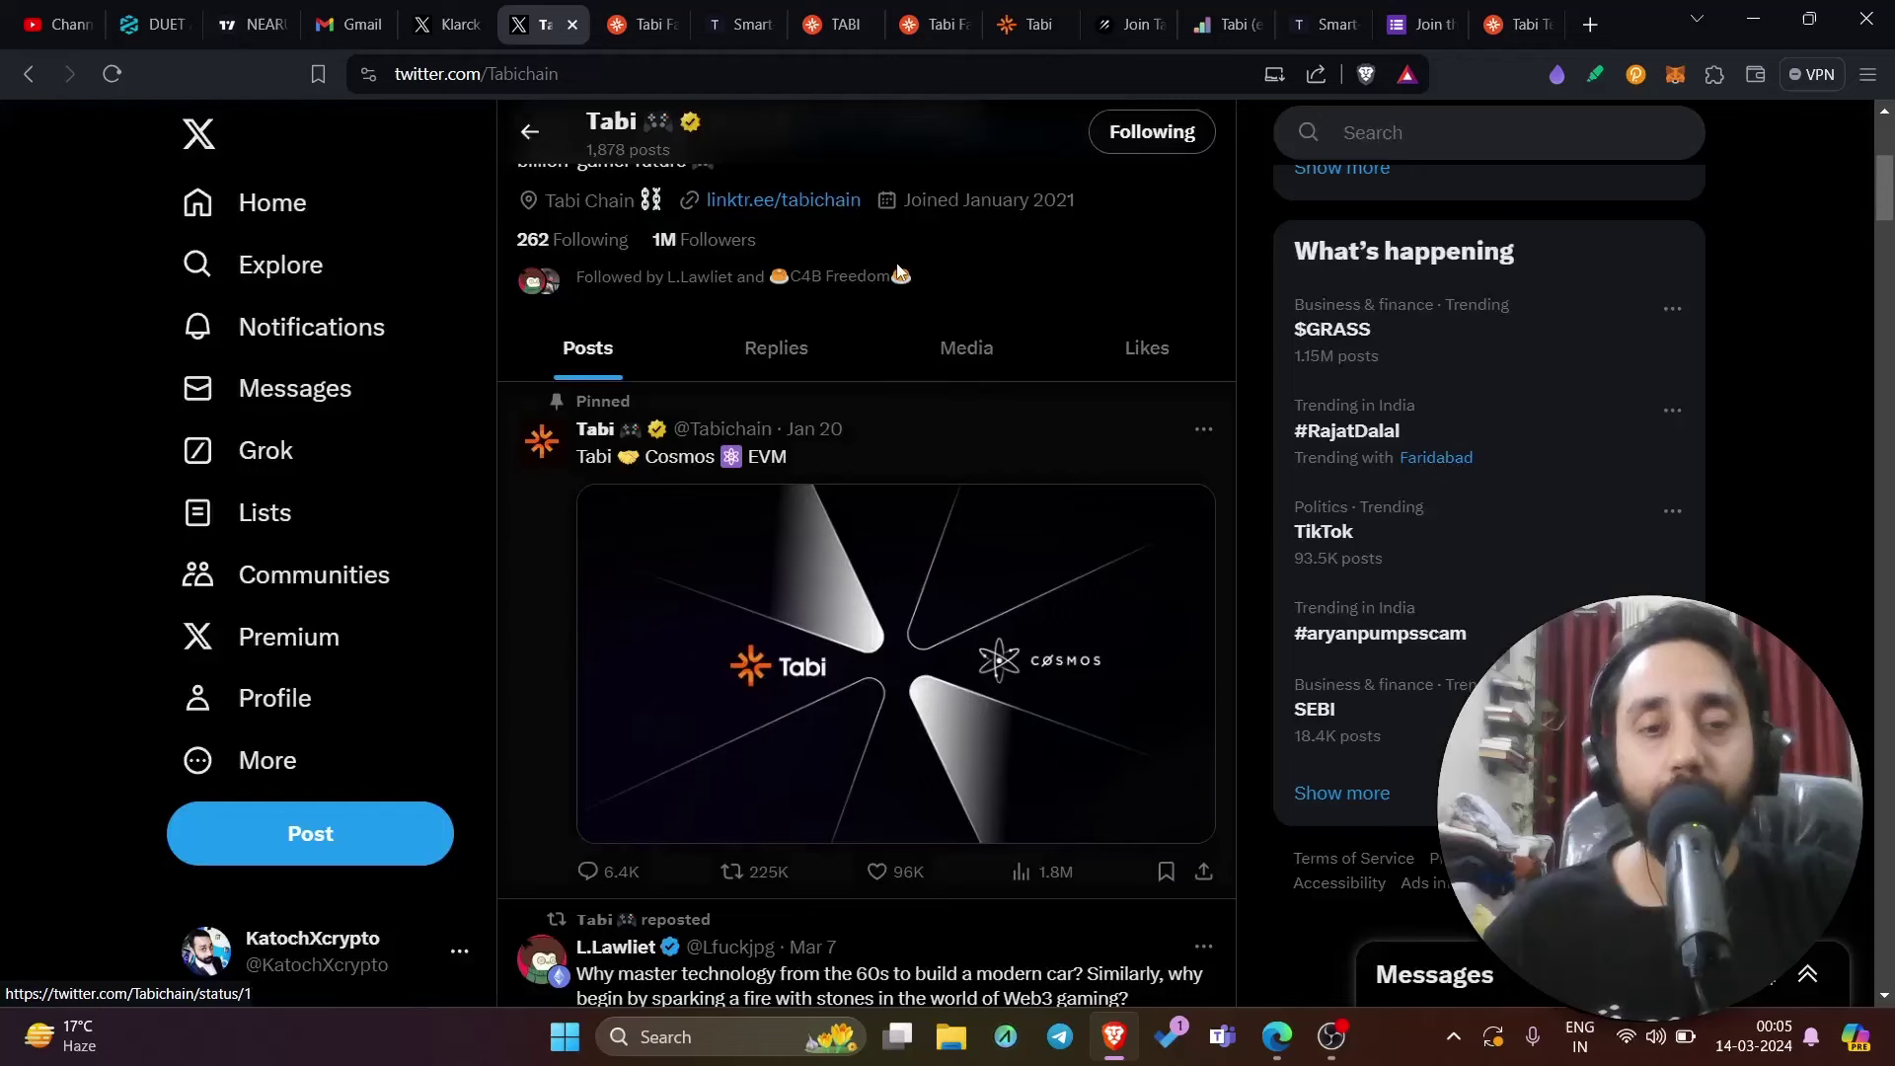
scroll(758, 521, up, 4)
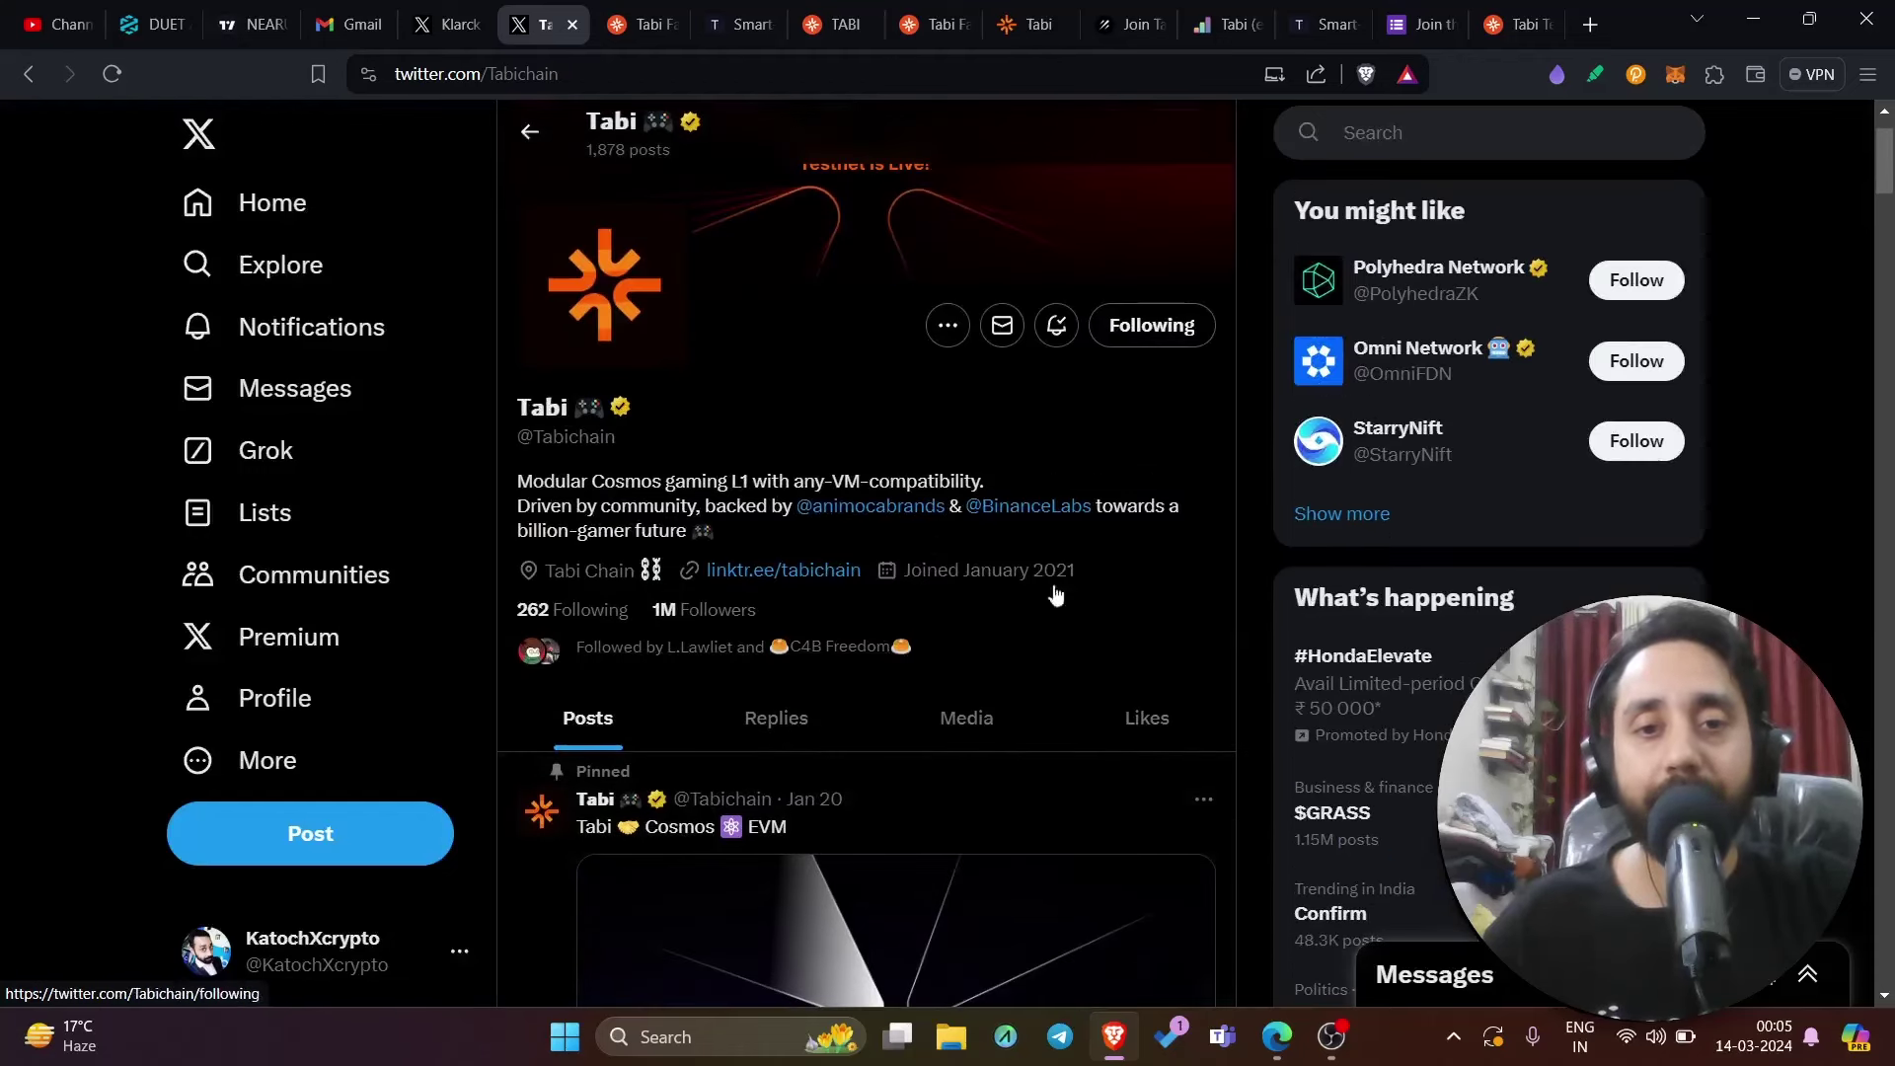
scroll(1098, 484, down, 8)
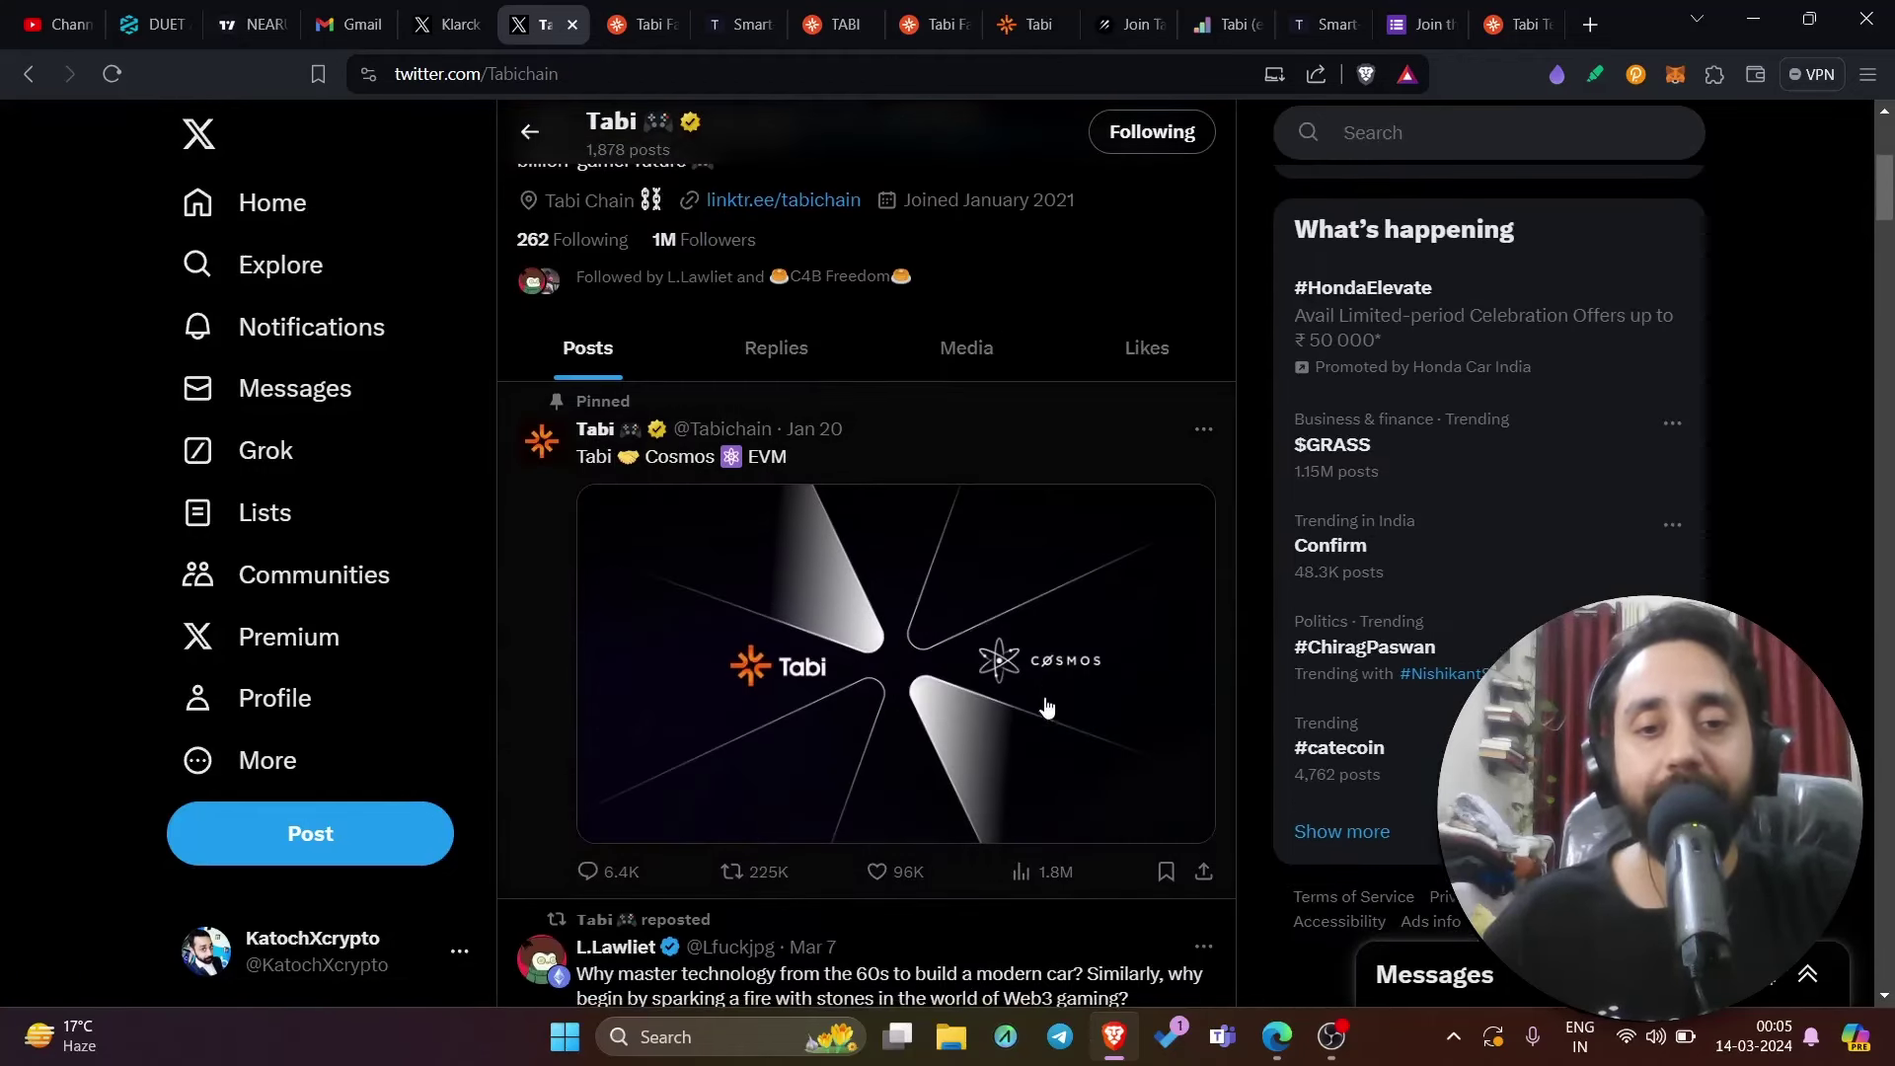